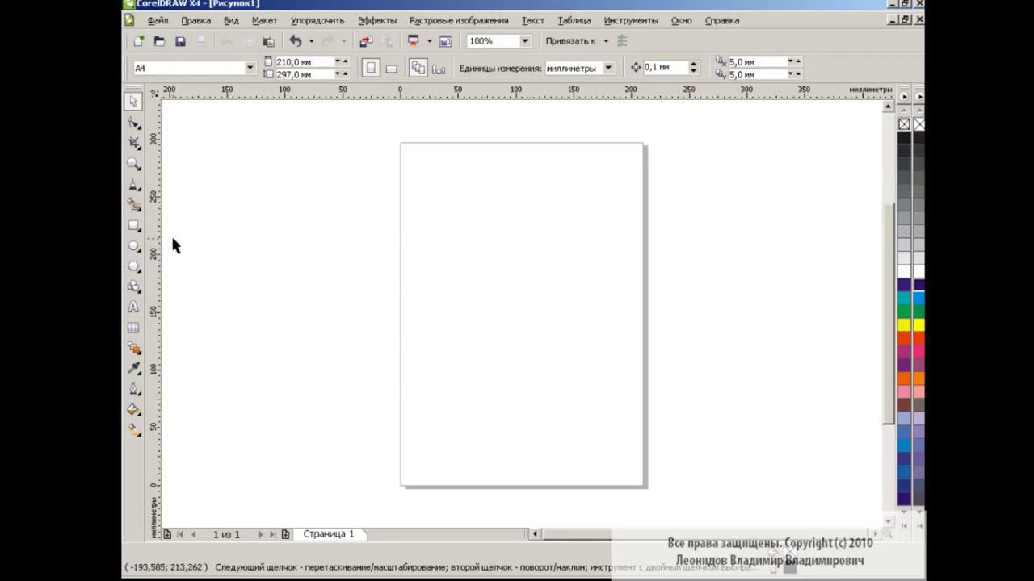
- Draw a large rectangle over the page and round all its corners
click(133, 225)
drag(353, 174, 702, 430)
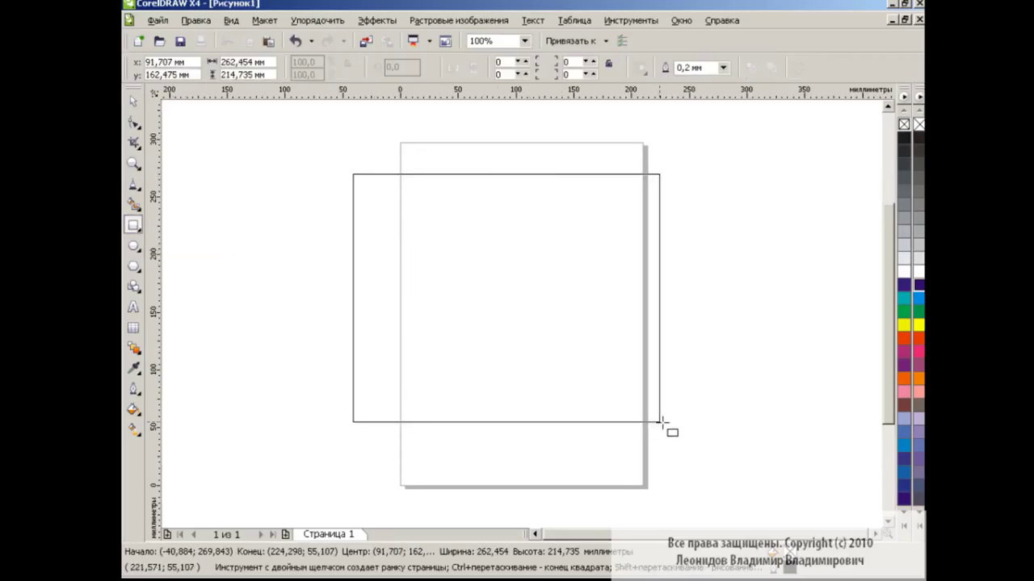
click(134, 122)
drag(352, 173, 374, 176)
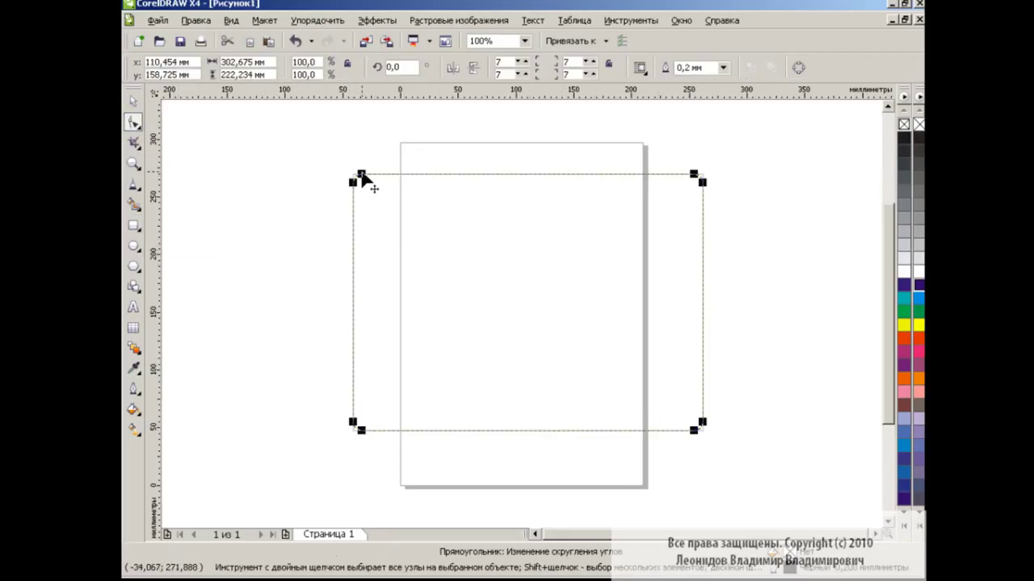
- Scale a smaller copy inside and subtract it with Back Minus Front to leave a frame
key(space)
mouse_move(702, 174)
mouse_down()
mouse_move(692, 175)
mouse_move(705, 178)
mouse_up()
click(718, 221)
drag(719, 221, 286, 480)
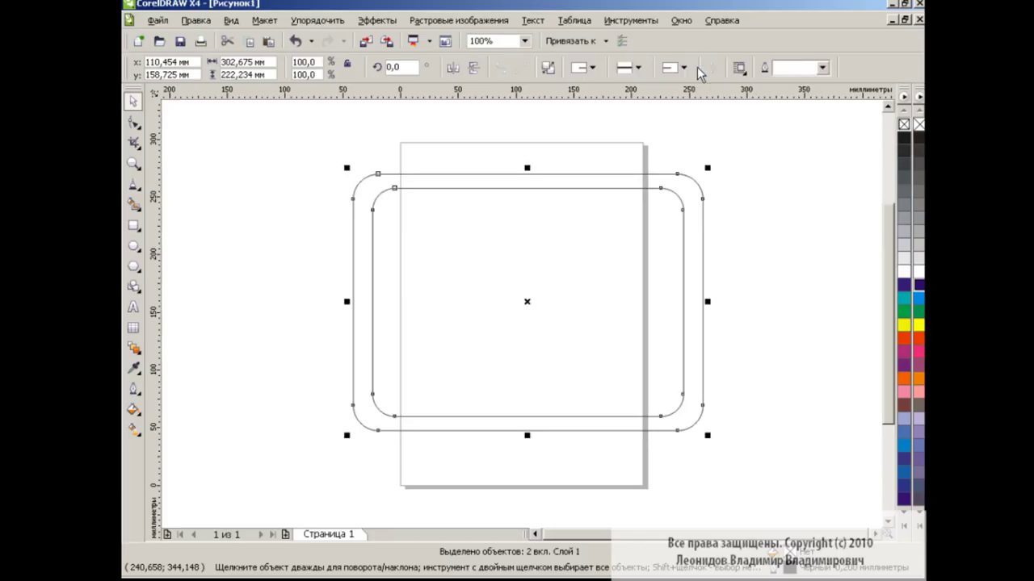
click(698, 68)
- Start a custom fountain fill and set its right end to light green (C26, Y0)
click(134, 409)
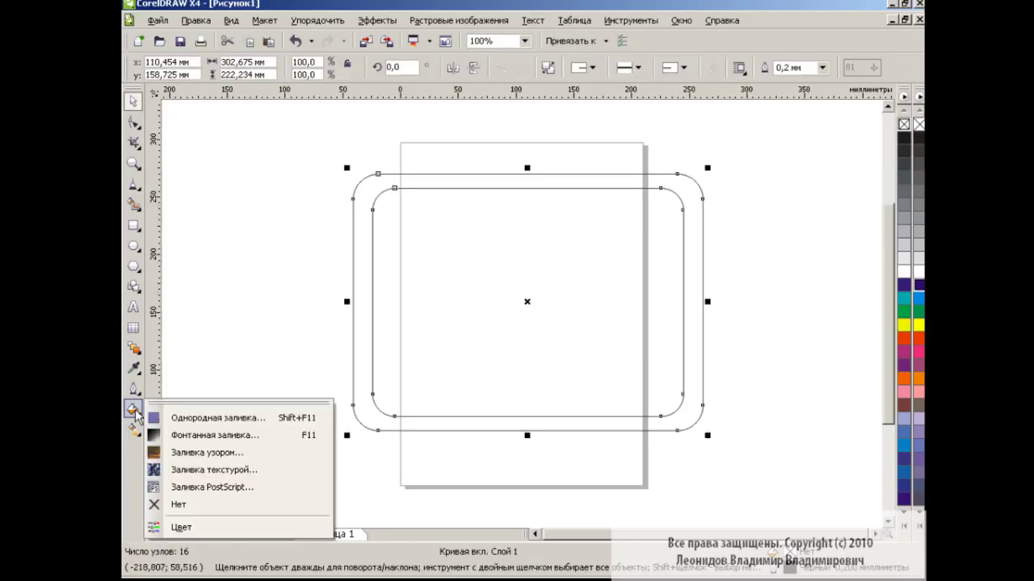
click(193, 428)
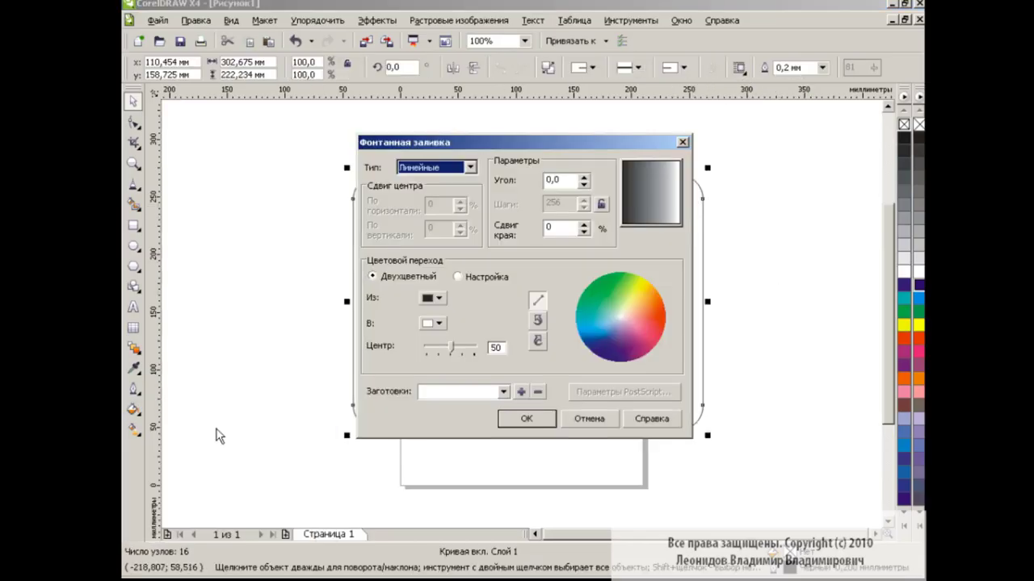
click(480, 277)
click(555, 322)
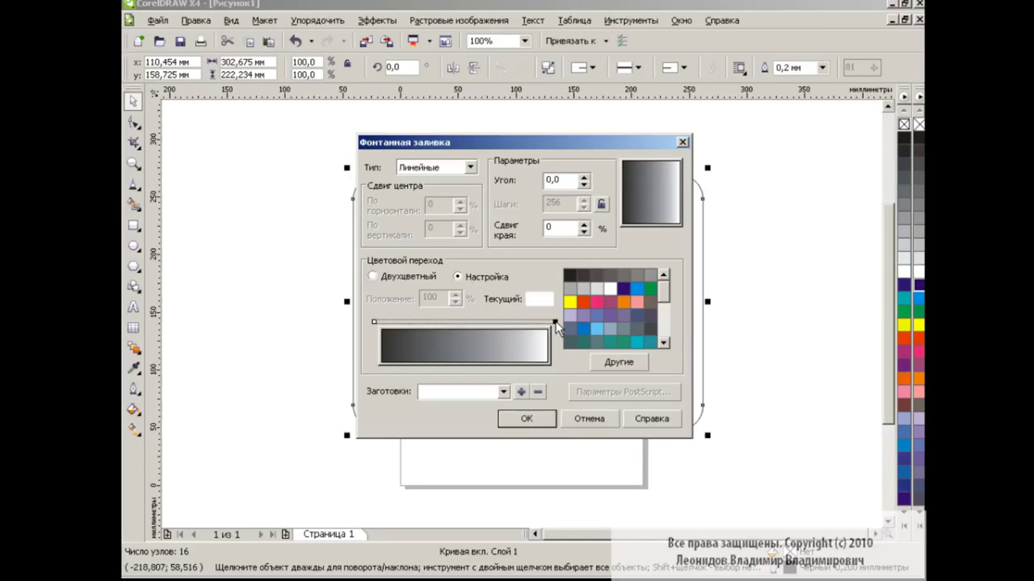
click(618, 363)
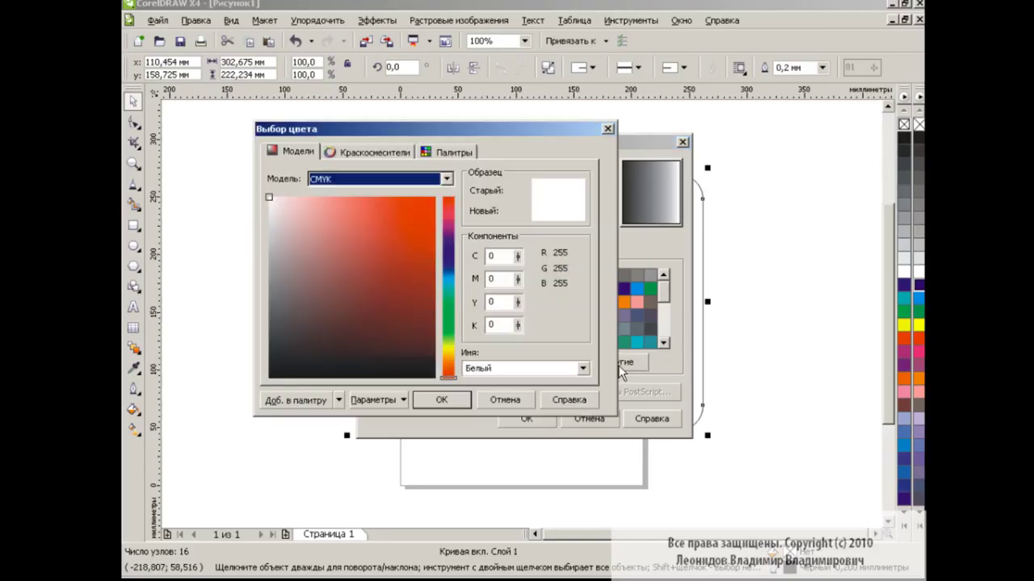
double_click(492, 256)
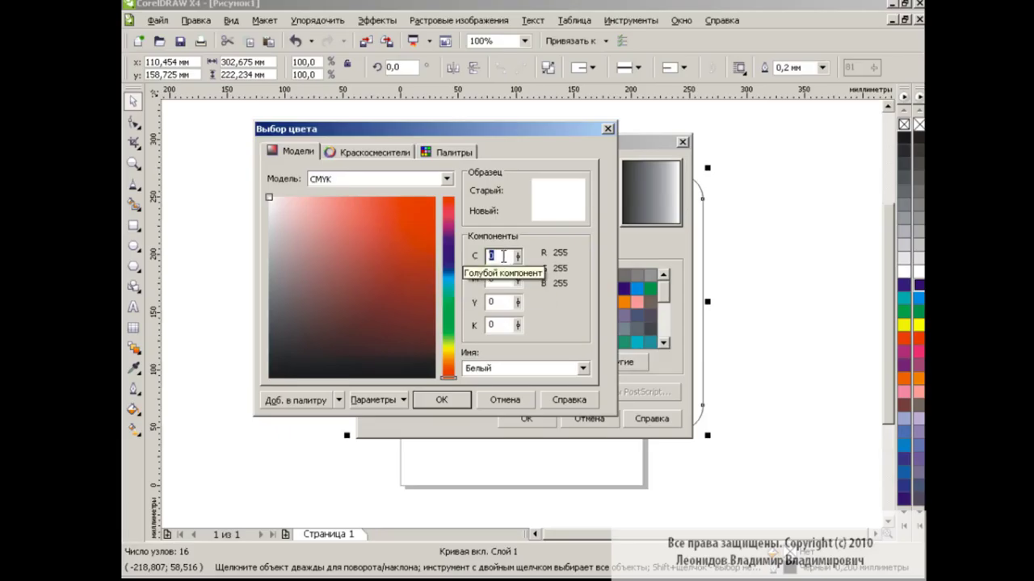
text(26)
key(Tab)
double_click(487, 301)
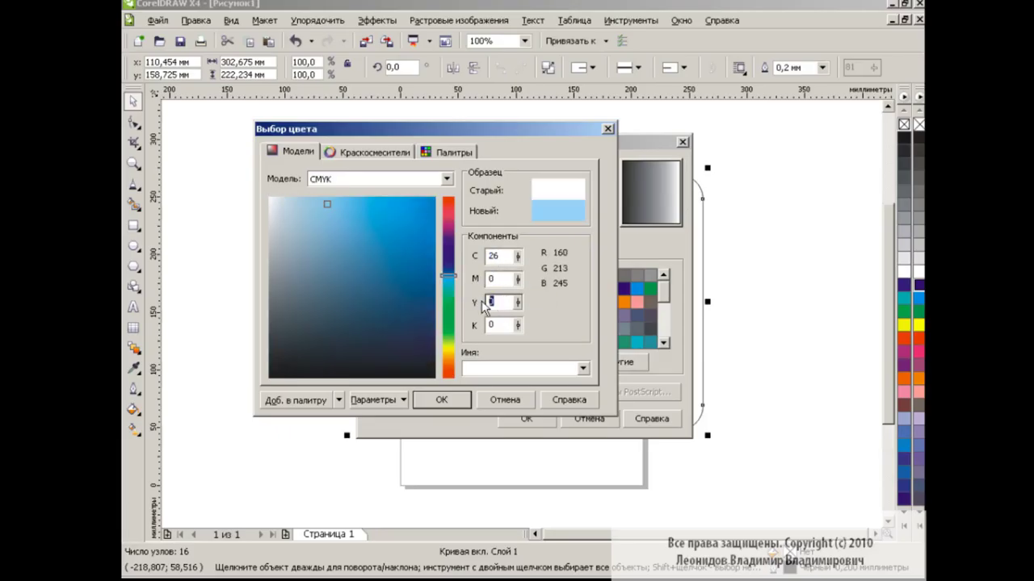
text(80)
click(457, 403)
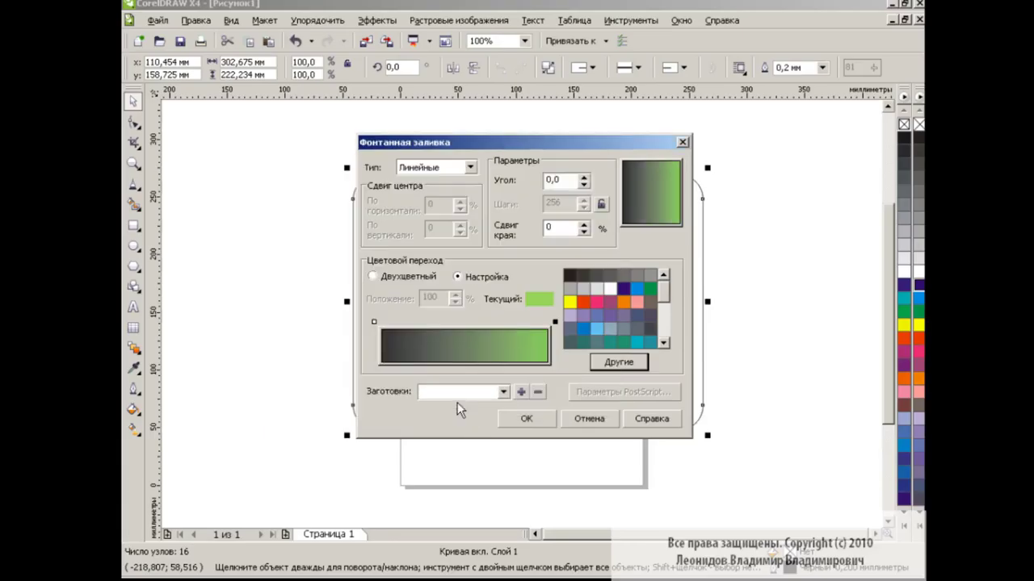
- Set the gradient's left end to dark green CMYK 55, 17, 100, 0
click(374, 324)
click(619, 362)
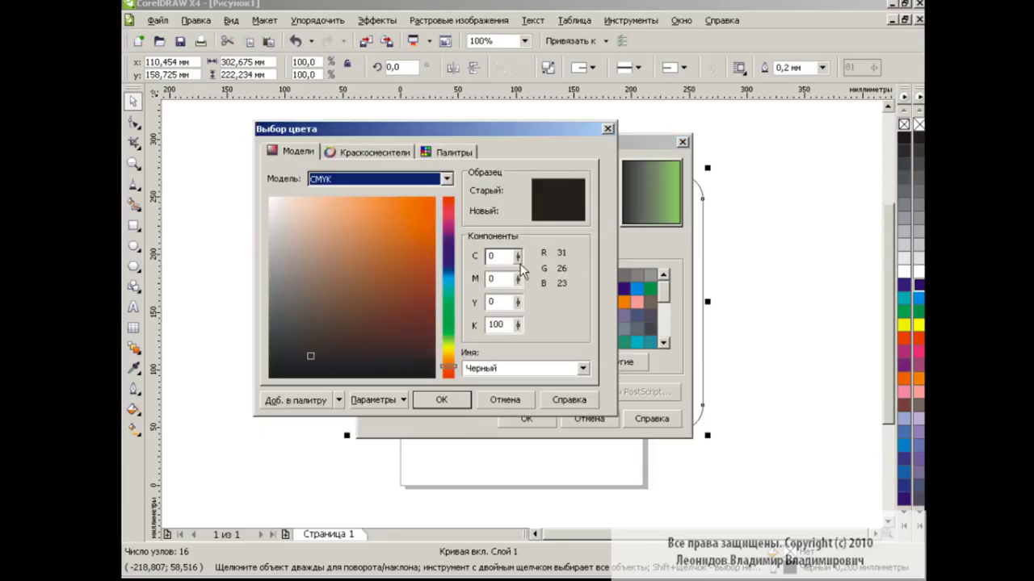
double_click(491, 256)
text(55)
double_click(486, 278)
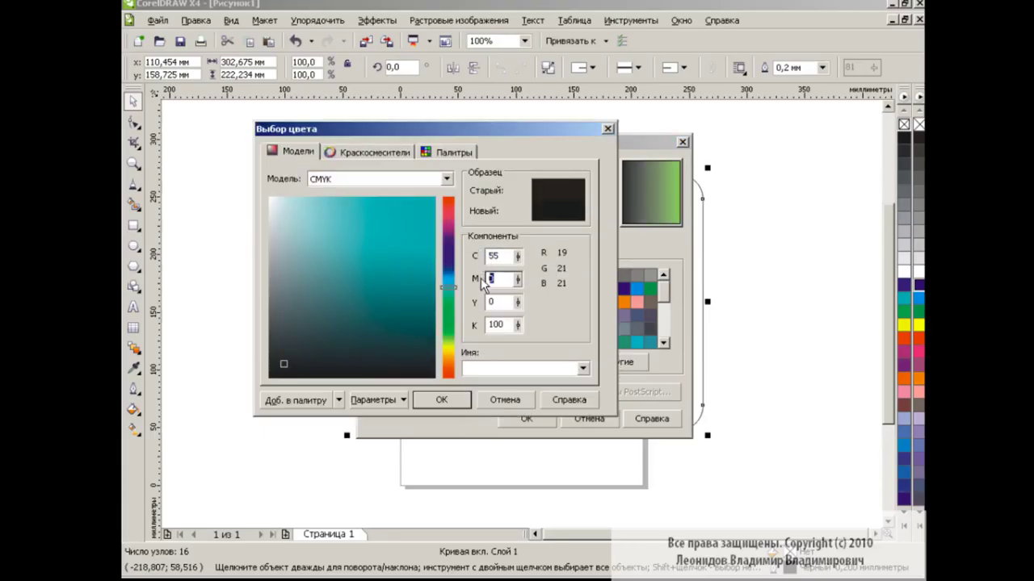
text(17)
double_click(488, 302)
text(100)
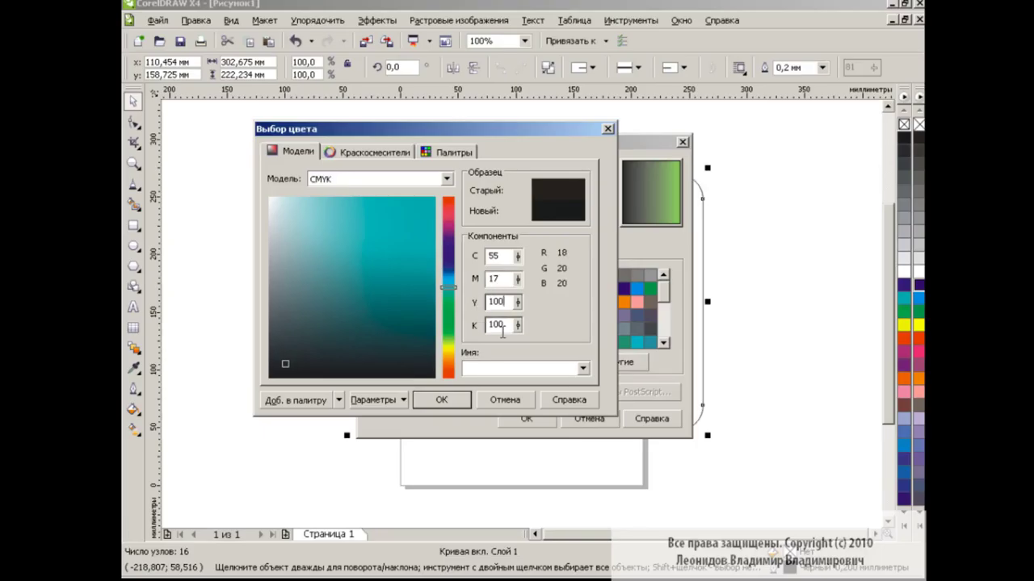
double_click(489, 323)
text(0)
click(501, 302)
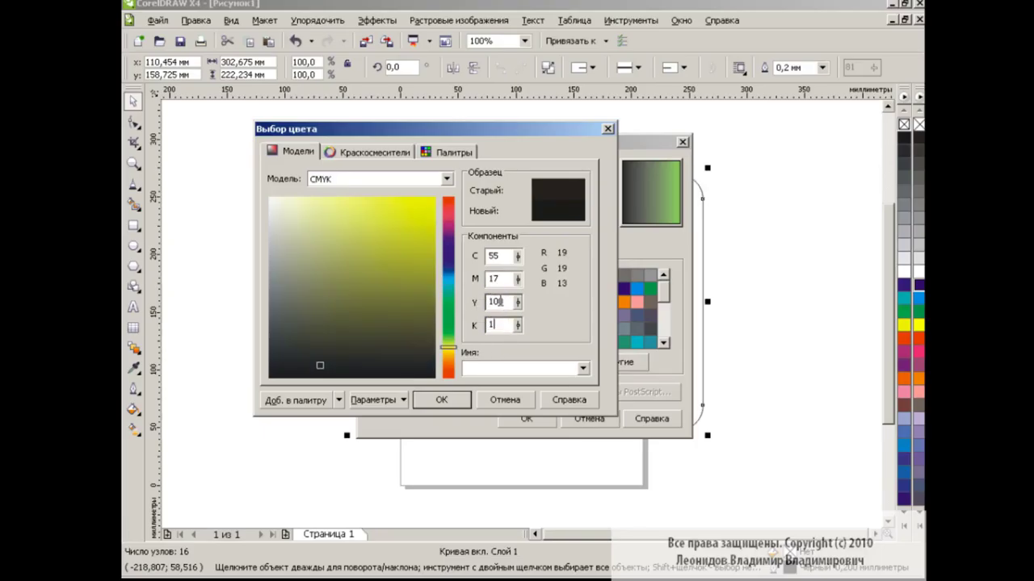
click(441, 400)
- Set the gradient angle to 90 and apply the fill to the frame
double_click(554, 181)
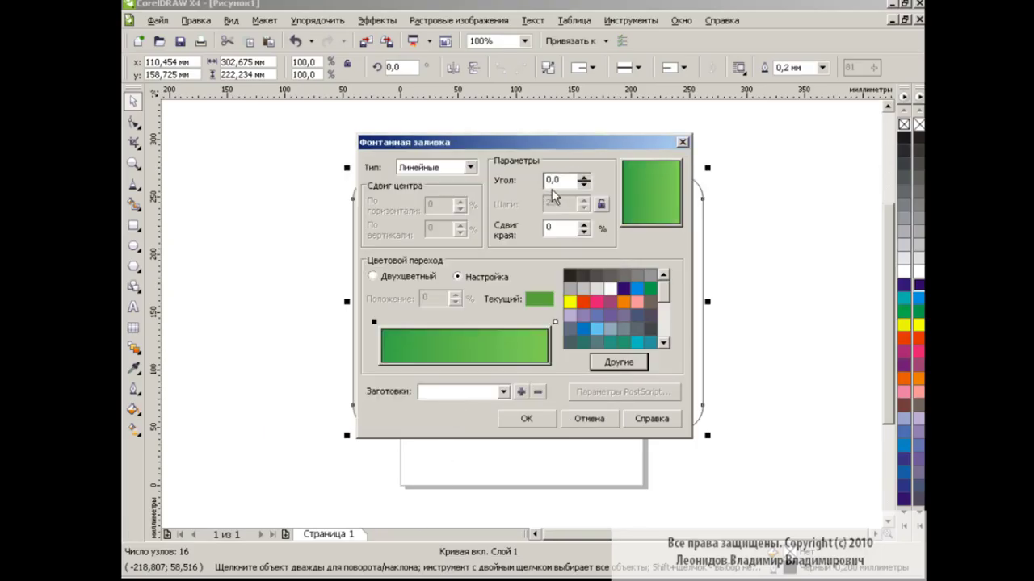
text(90)
click(527, 419)
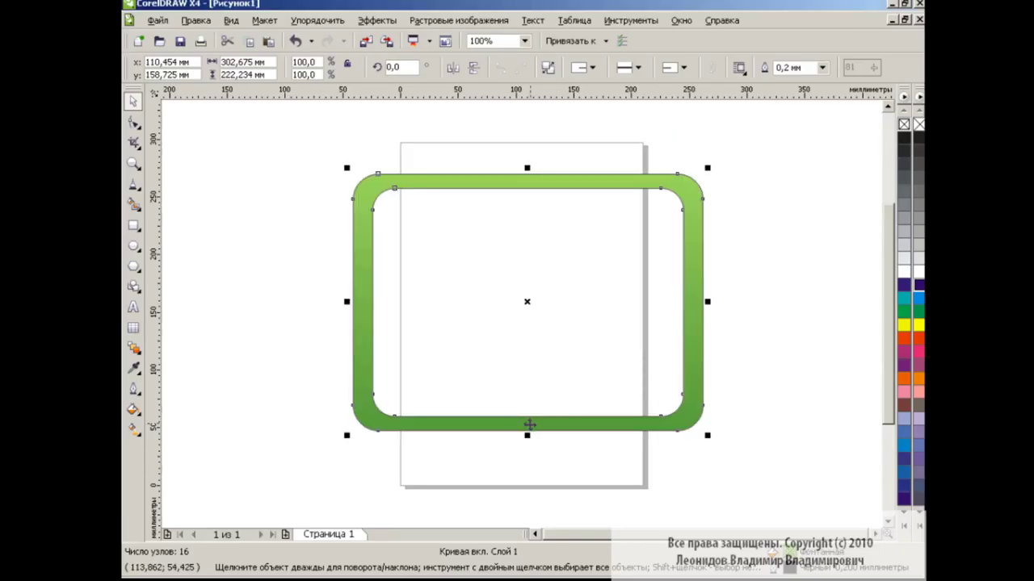
- Mirror the green frame vertically and keep a slightly smaller copy inside it as a bevel
click(743, 293)
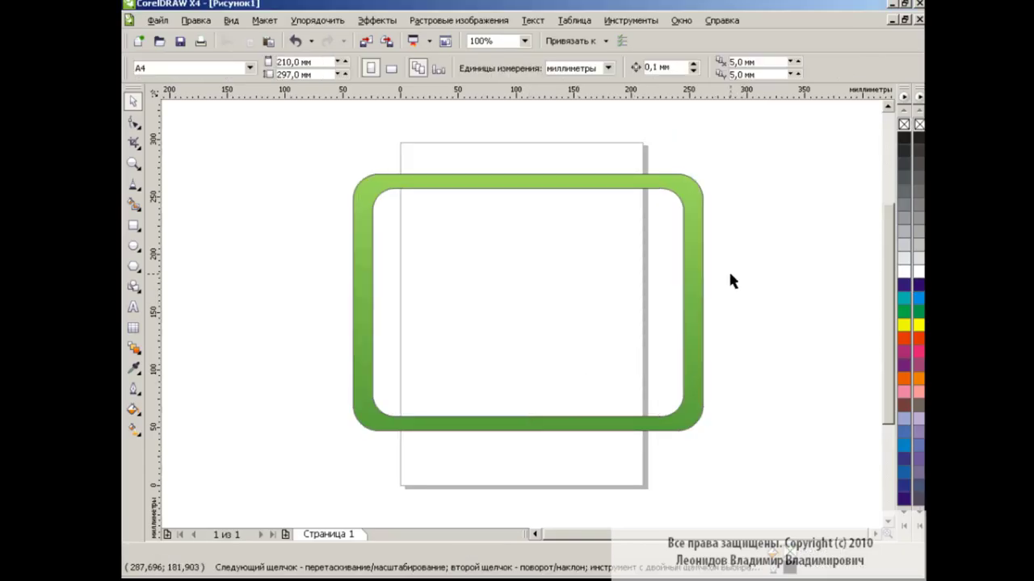
click(693, 206)
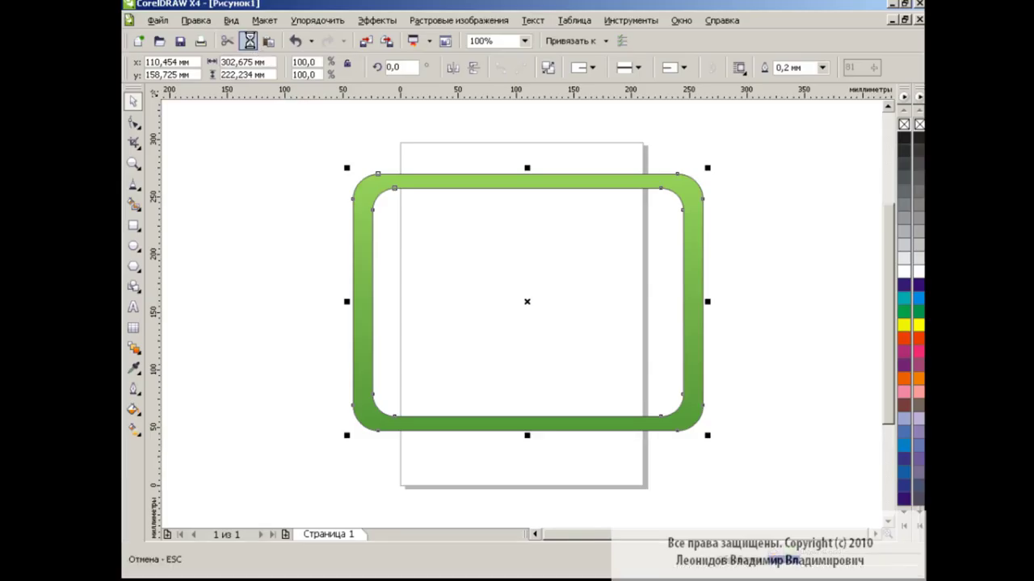
click(474, 69)
drag(708, 167, 703, 171)
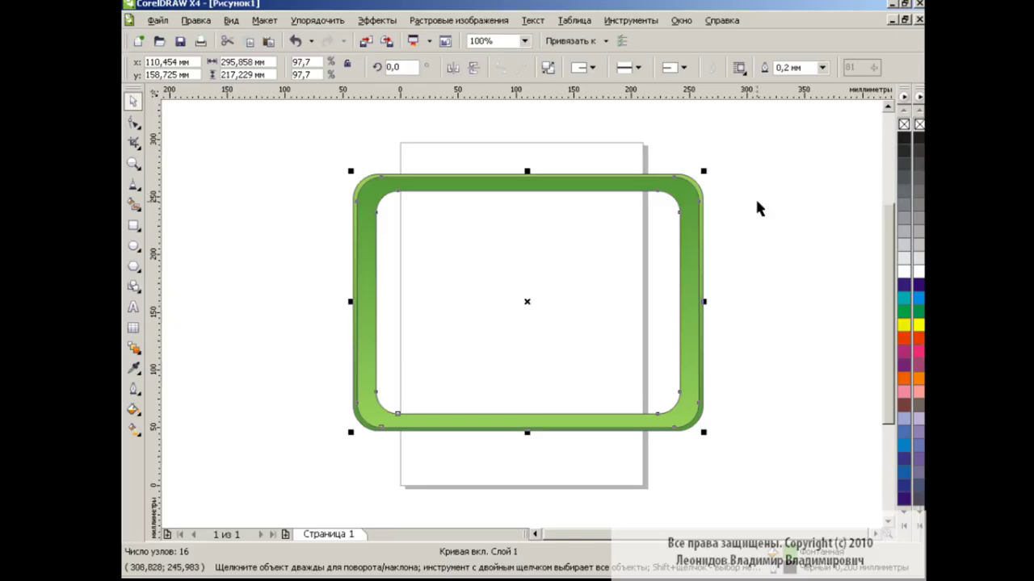
click(755, 197)
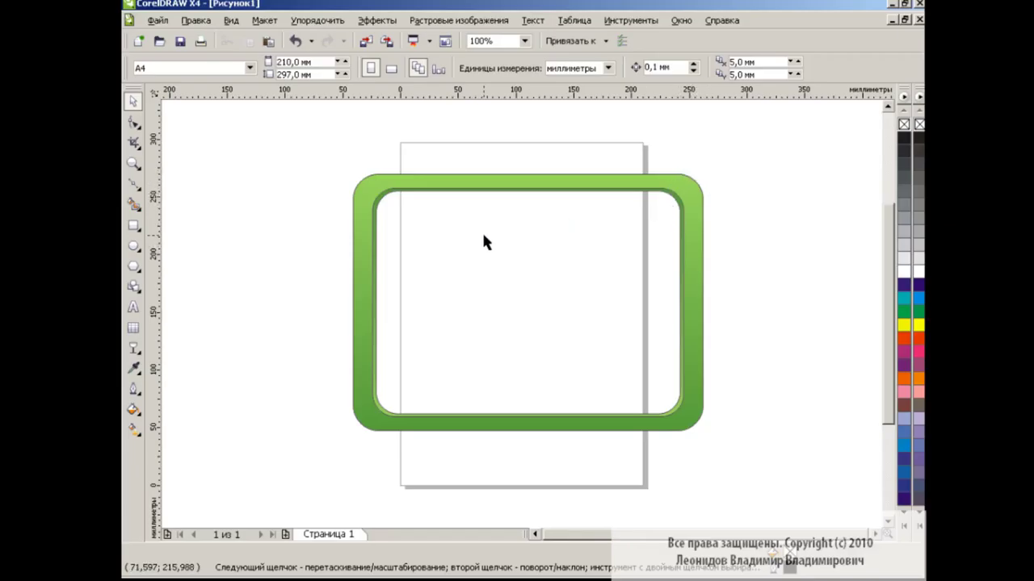
- Draw a Bezier curve looping over the frame's top-right corner
click(133, 184)
click(174, 209)
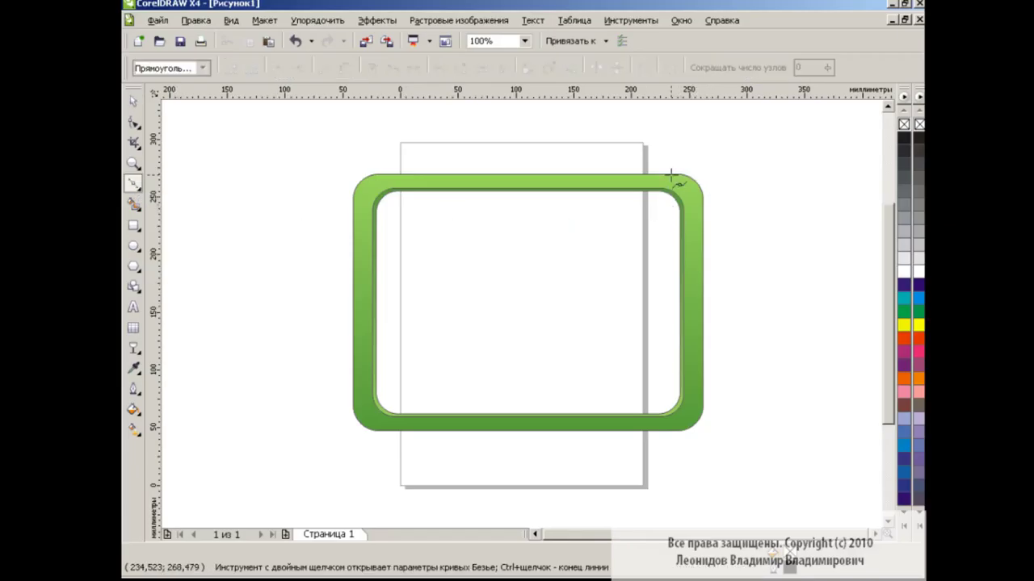
drag(702, 166, 663, 215)
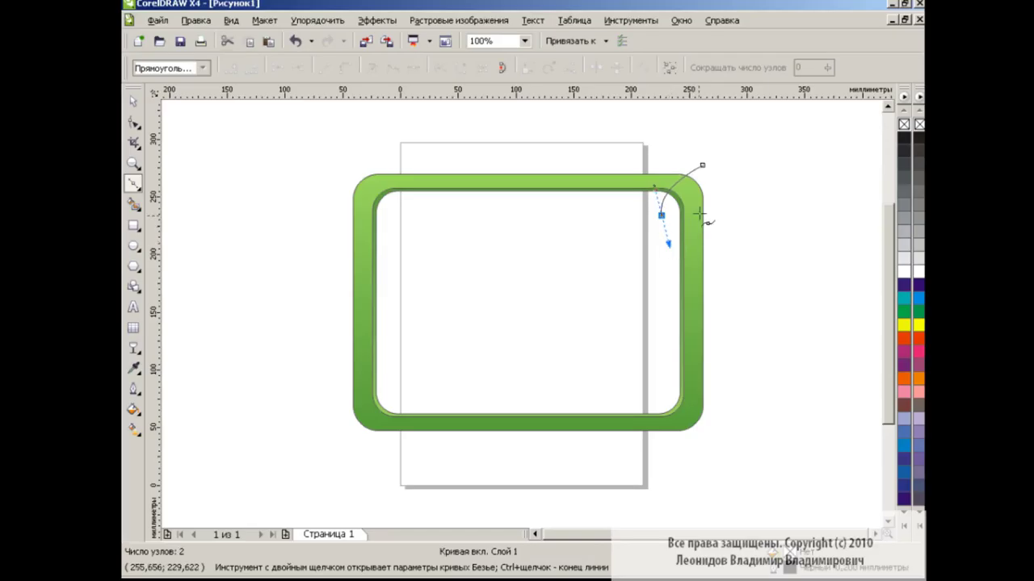
drag(713, 189, 730, 152)
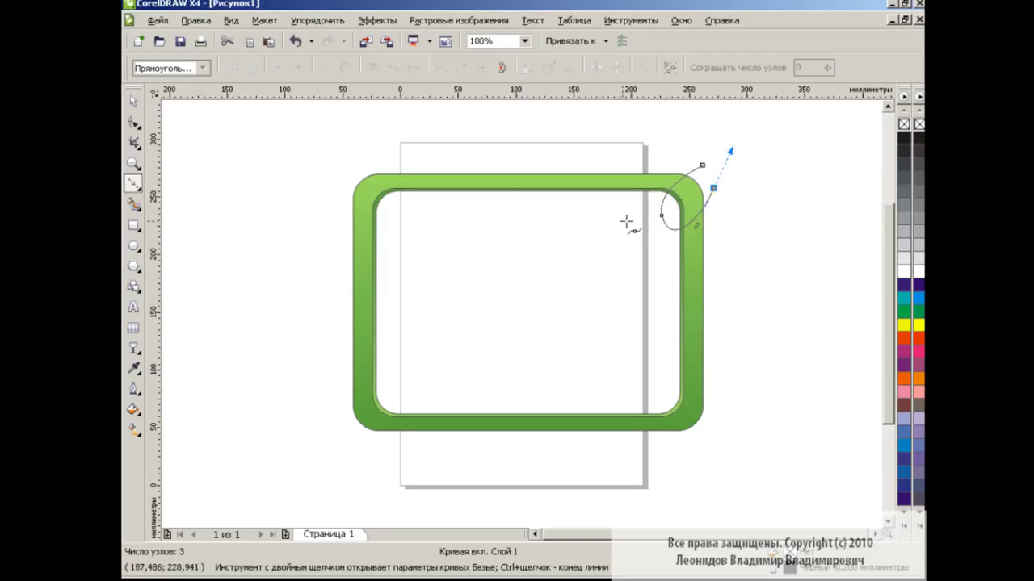
- Reshape the corner loop's nodes, making the lower node smooth
click(133, 122)
click(663, 216)
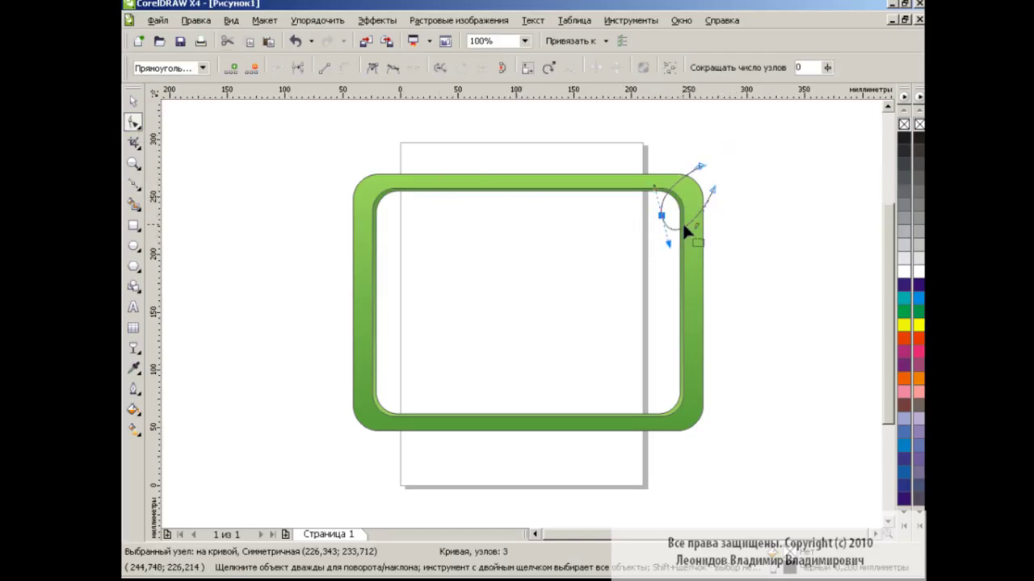
click(687, 187)
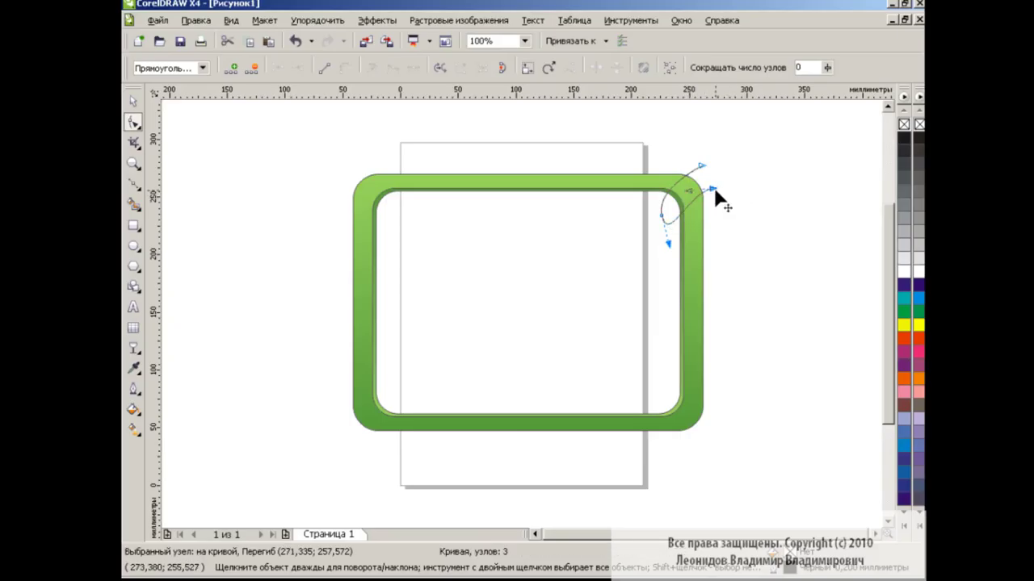
drag(713, 189, 716, 175)
click(662, 216)
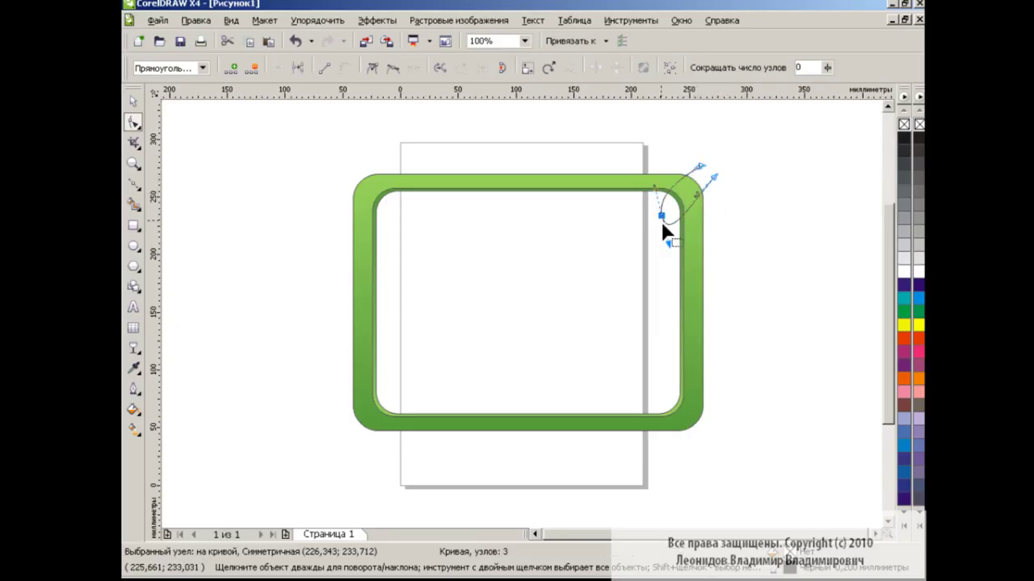
drag(668, 242, 670, 234)
click(394, 67)
mouse_move(715, 176)
mouse_down()
mouse_move(696, 161)
mouse_move(717, 179)
mouse_up()
click(134, 204)
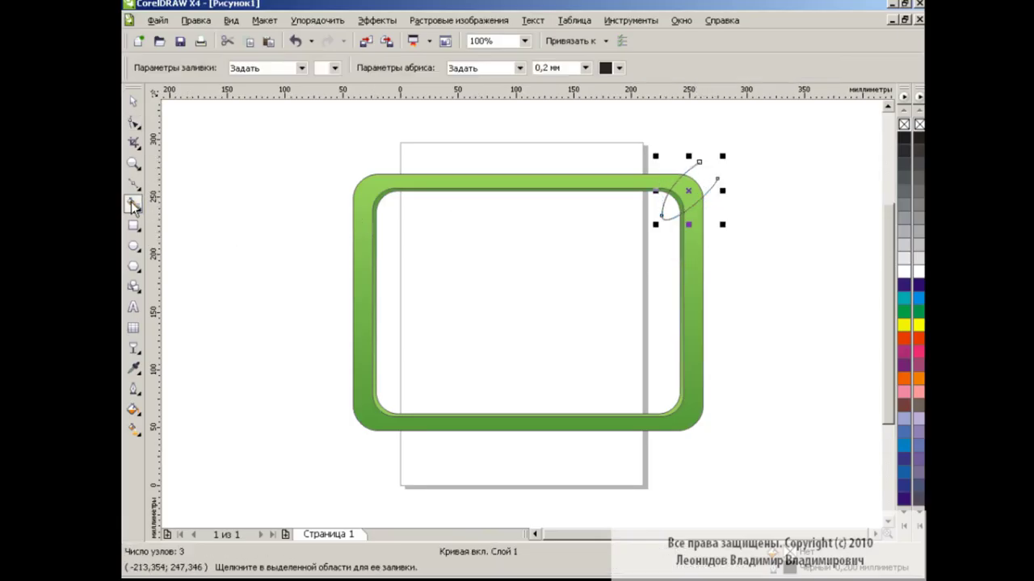
key(space)
- Smart Fill the top-right corner gap white and move the loop curve aside
click(715, 193)
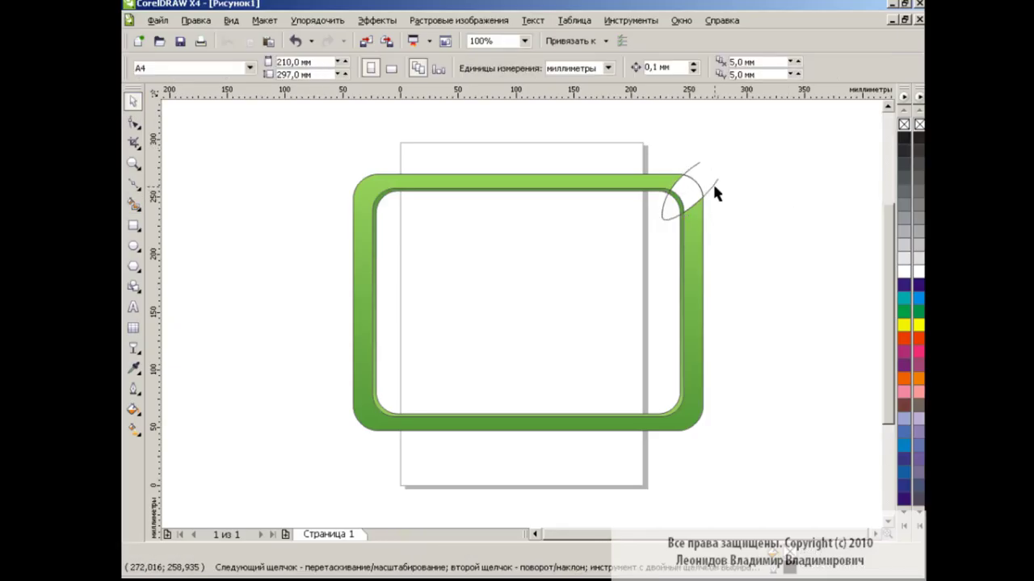
mouse_move(714, 192)
mouse_down()
mouse_move(589, 157)
mouse_move(558, 235)
mouse_up()
click(789, 222)
click(693, 193)
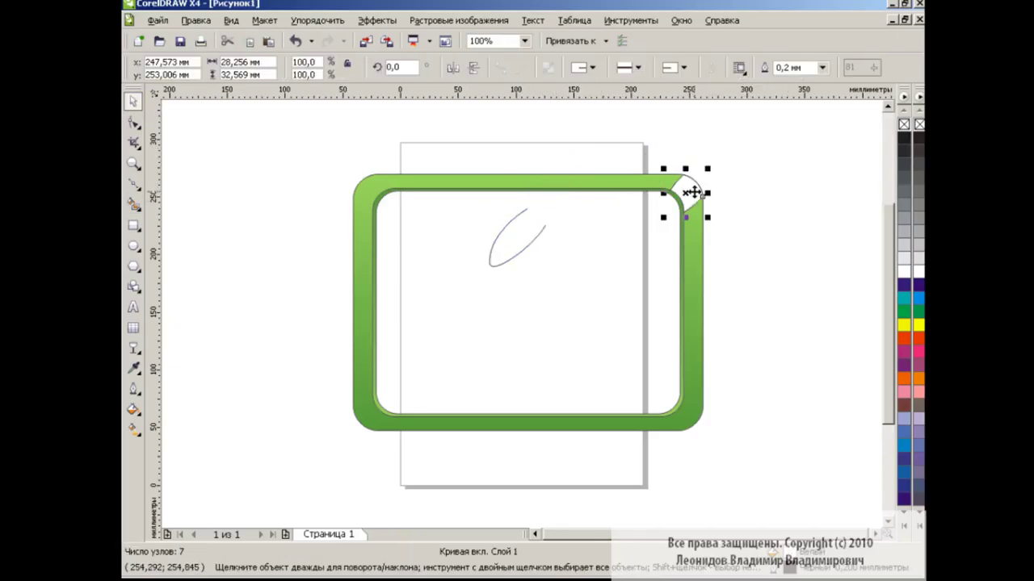
- Mirror the loop curve and shrink it onto the frame's top-left corner
click(522, 244)
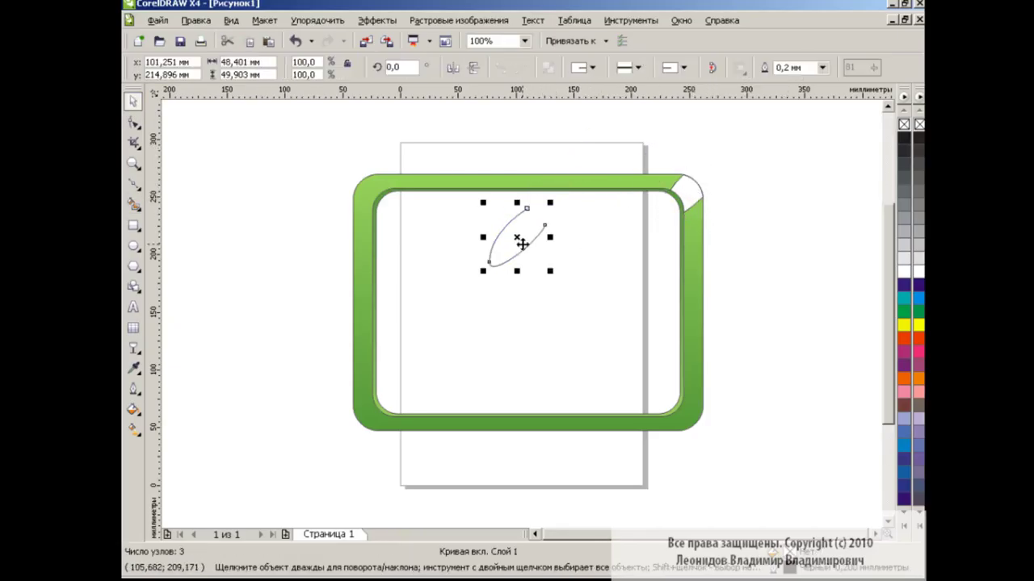
click(454, 67)
drag(526, 238, 376, 186)
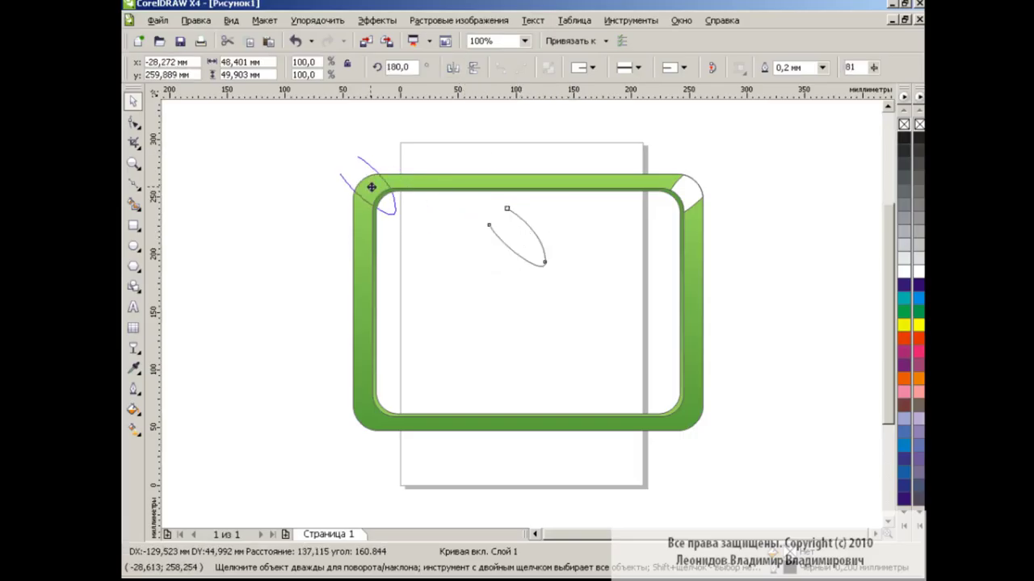
drag(400, 151, 392, 158)
drag(364, 196, 364, 184)
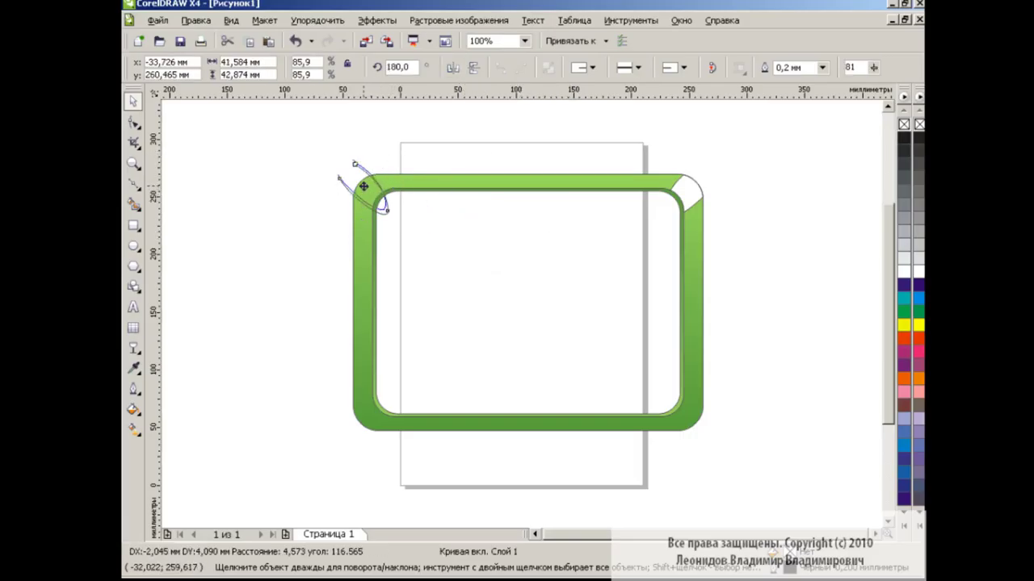
- Fill the top-left corner gap white and flip the corner curve vertically
click(133, 205)
click(366, 187)
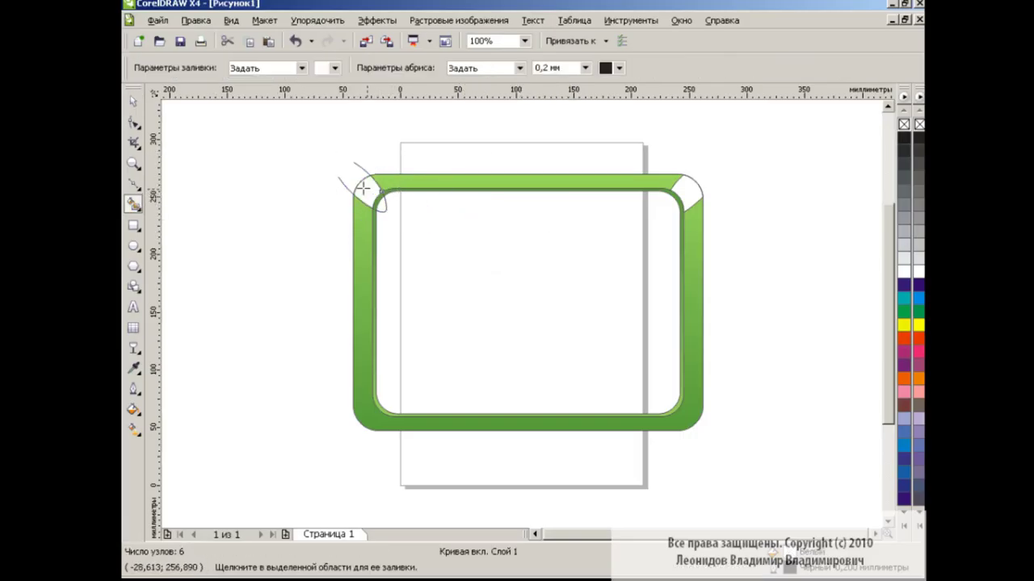
click(133, 101)
click(383, 208)
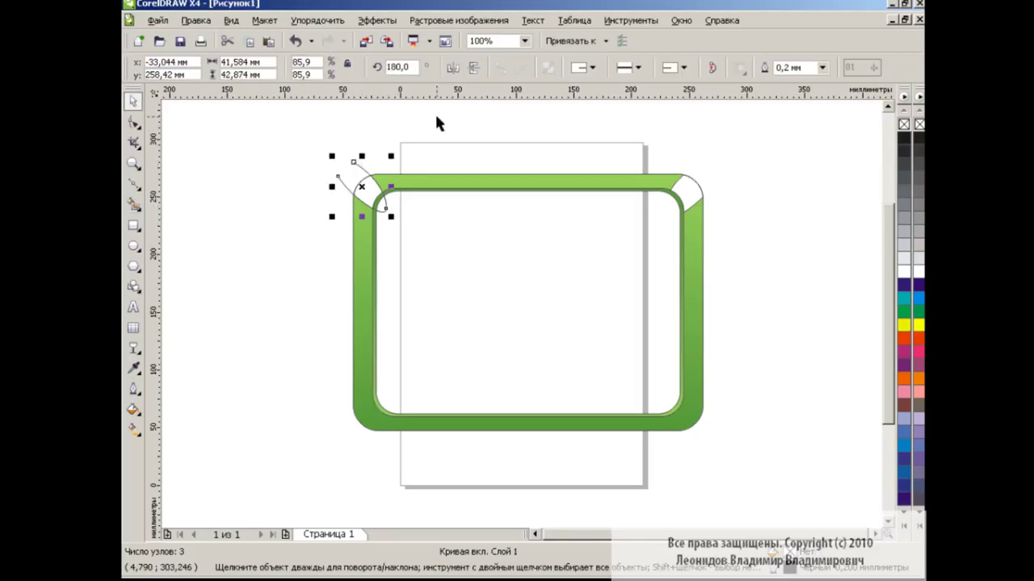
click(473, 71)
- Move the corner curve to the bottom-left corner and fill that gap white
drag(365, 187, 370, 432)
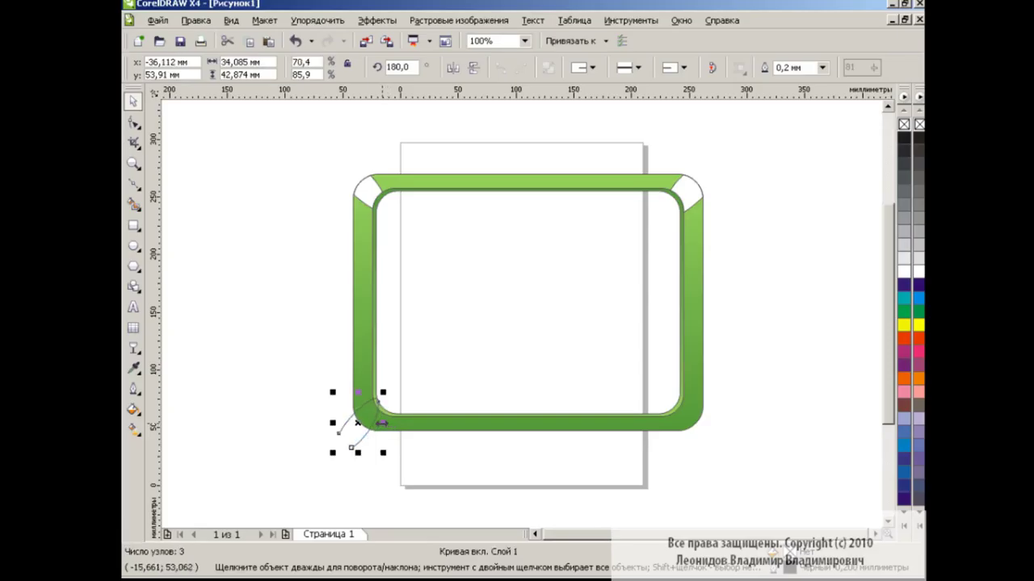
click(358, 416)
click(331, 439)
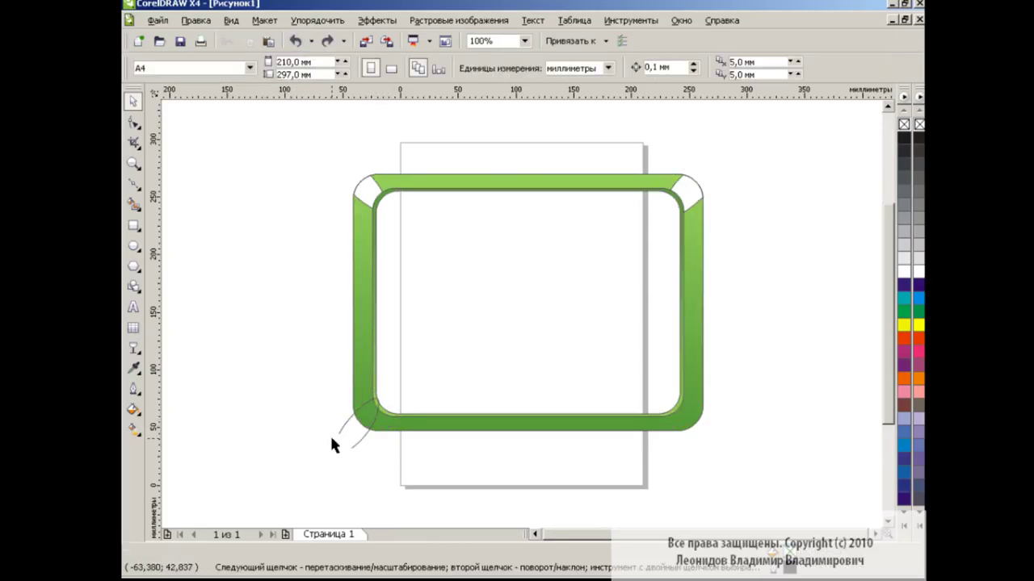
click(133, 204)
click(365, 414)
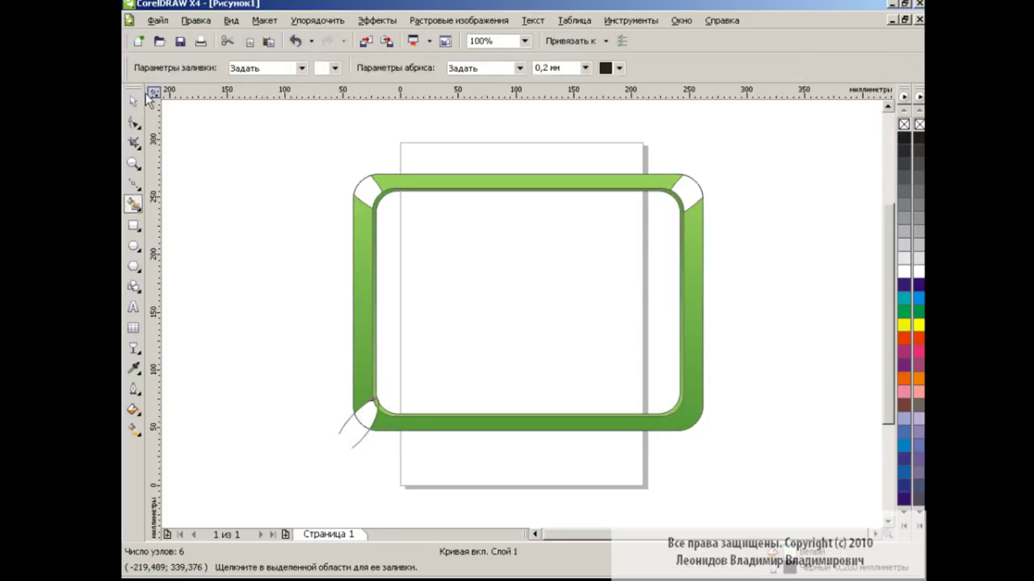
click(133, 101)
- Mirror the curve horizontally, fit it to the bottom-right corner and fill that gap white
click(268, 41)
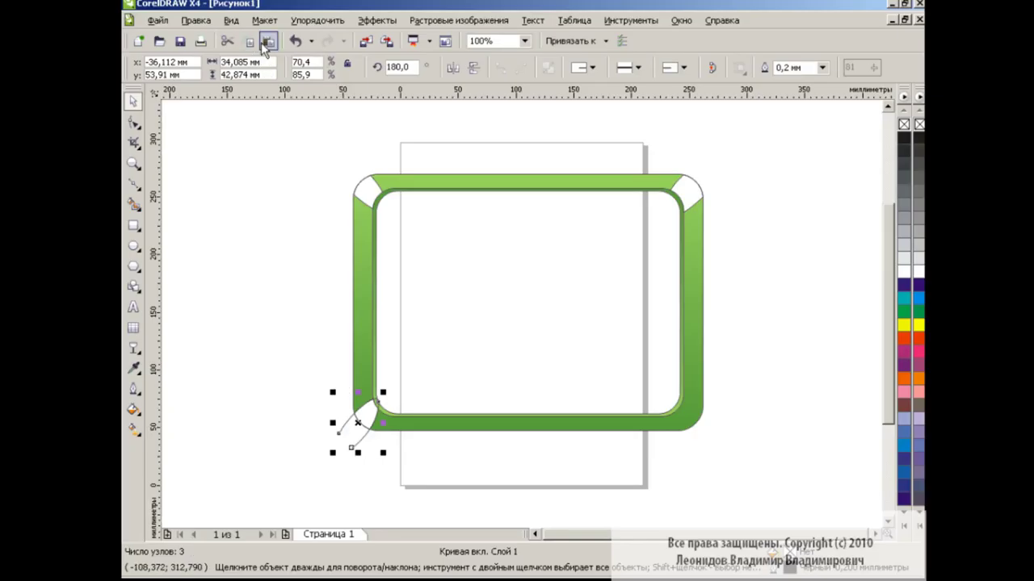
click(452, 67)
drag(361, 425, 691, 427)
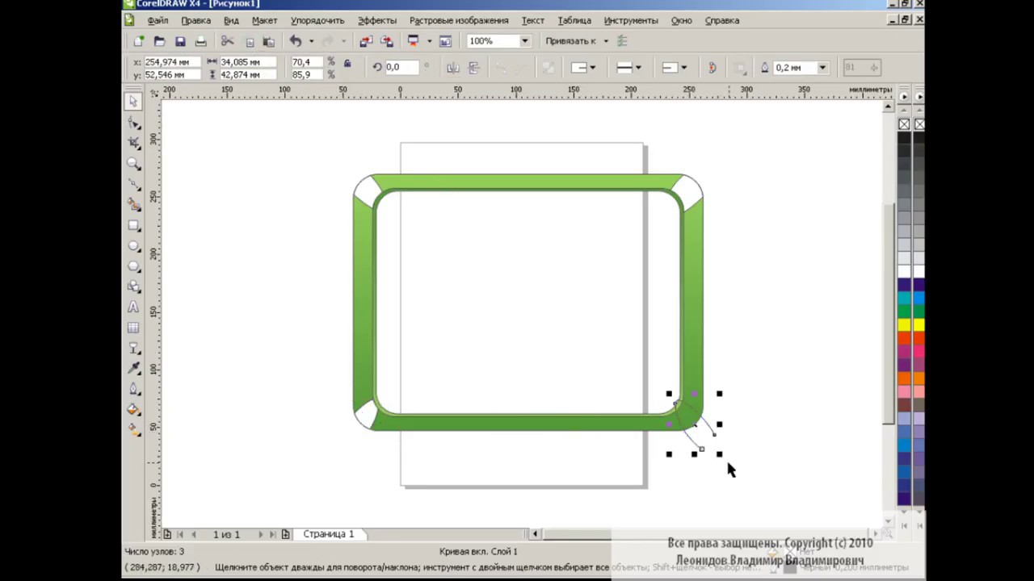
mouse_move(725, 460)
mouse_down()
mouse_move(700, 440)
mouse_move(709, 443)
mouse_up()
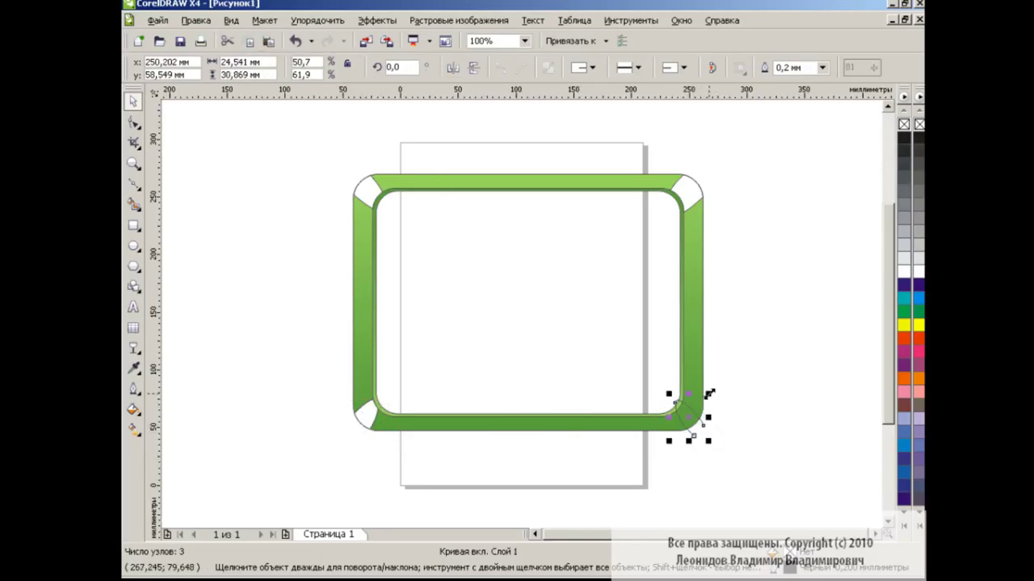
mouse_move(709, 394)
mouse_down()
mouse_move(722, 377)
mouse_move(699, 423)
mouse_up()
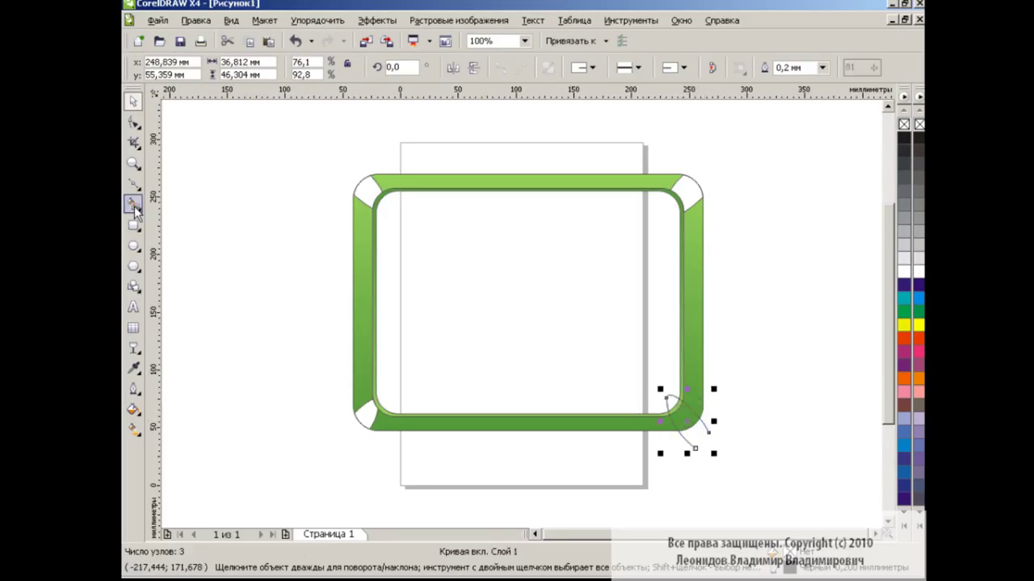
click(134, 206)
click(681, 413)
key(space)
- Delete the leftover curve and select all four white corner pieces
click(703, 427)
key(Delete)
click(685, 180)
shift+click(687, 415)
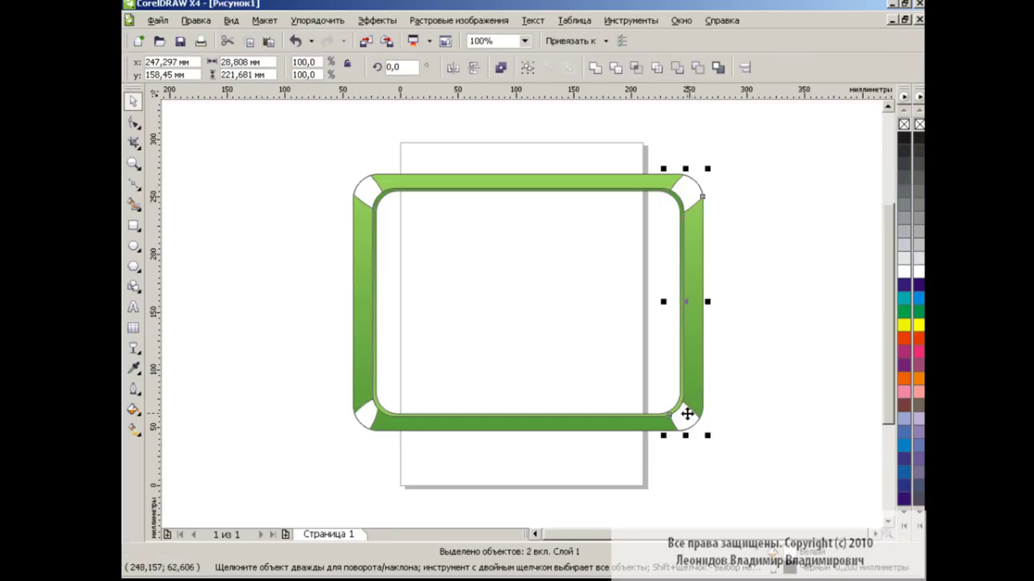
shift+click(361, 417)
shift+click(372, 197)
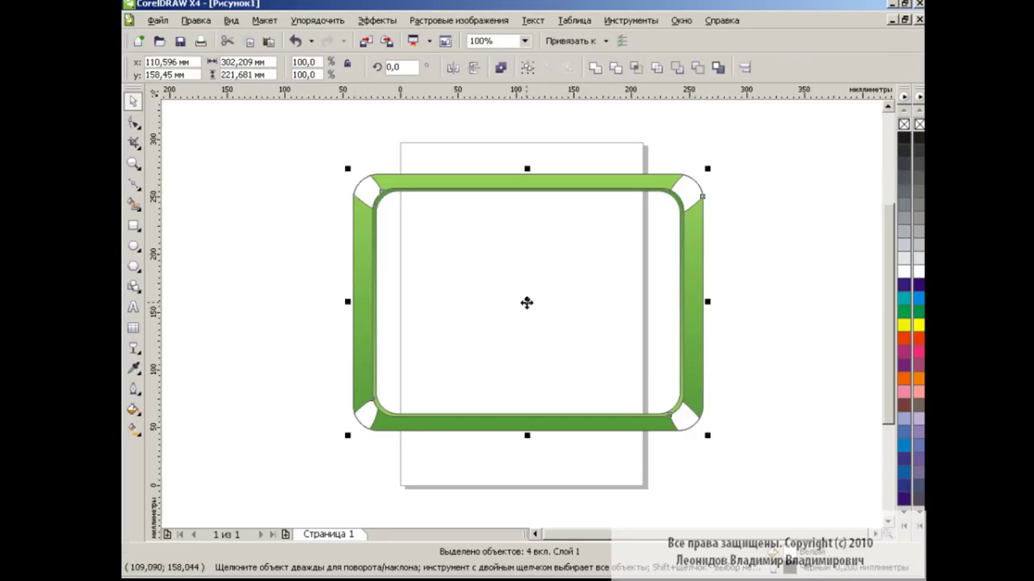
click(498, 263)
click(365, 194)
shift+click(686, 189)
shift+click(687, 415)
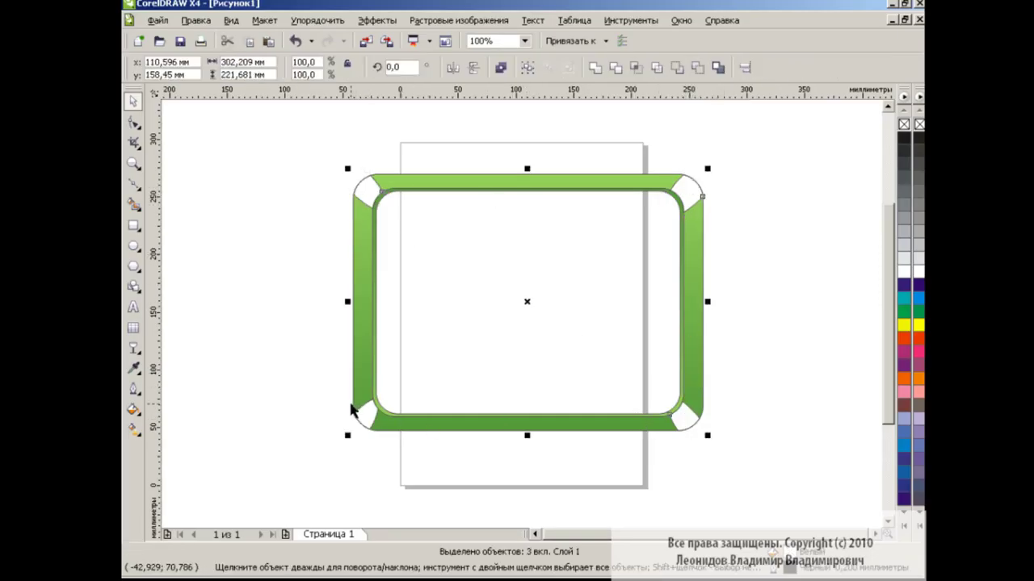
shift+click(353, 409)
drag(530, 305, 512, 249)
key(ctrl+z)
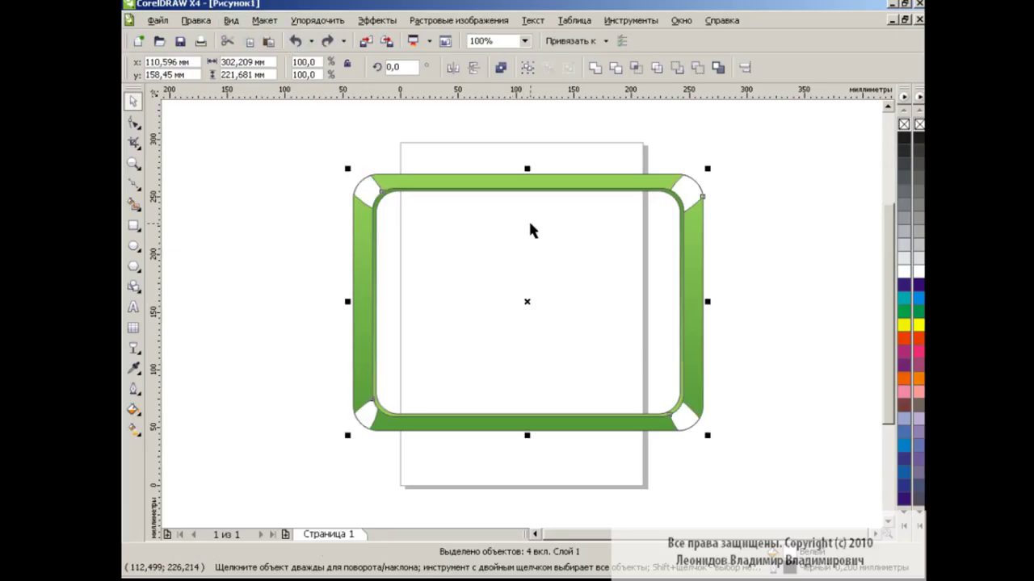
- Give the four corner pieces a Uniform transparency of 75
click(134, 349)
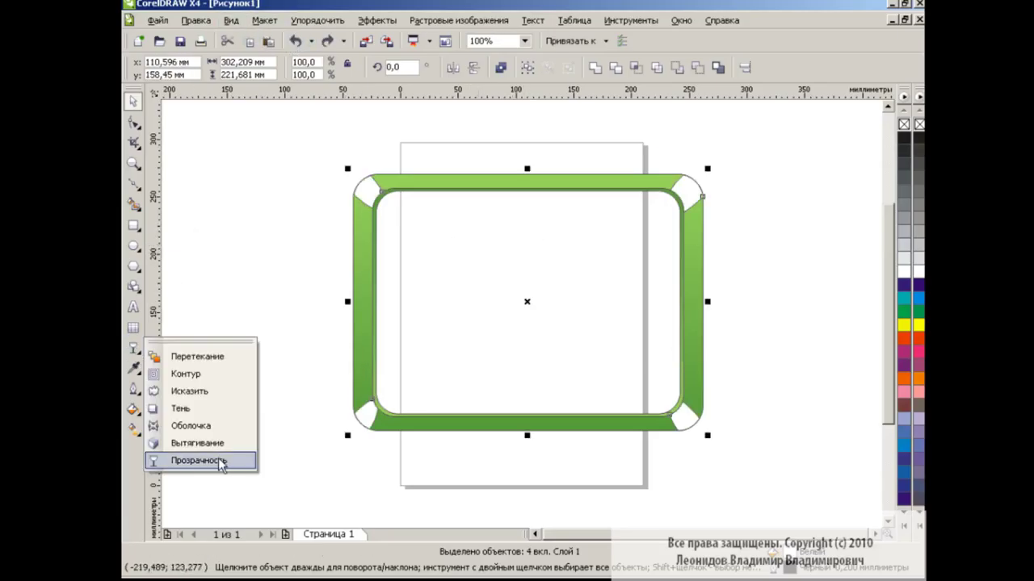
click(211, 460)
click(231, 68)
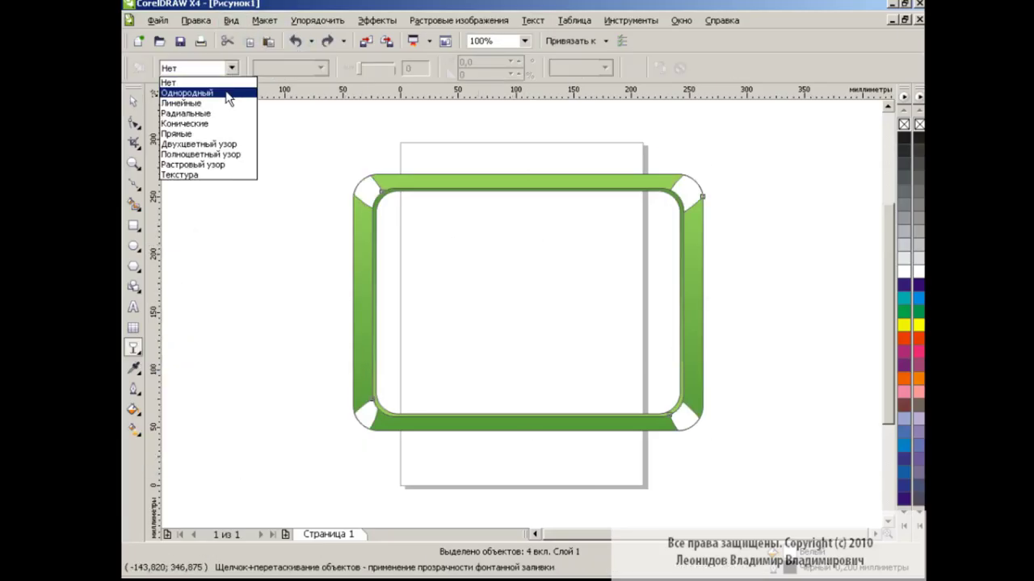
click(187, 93)
drag(373, 68, 385, 72)
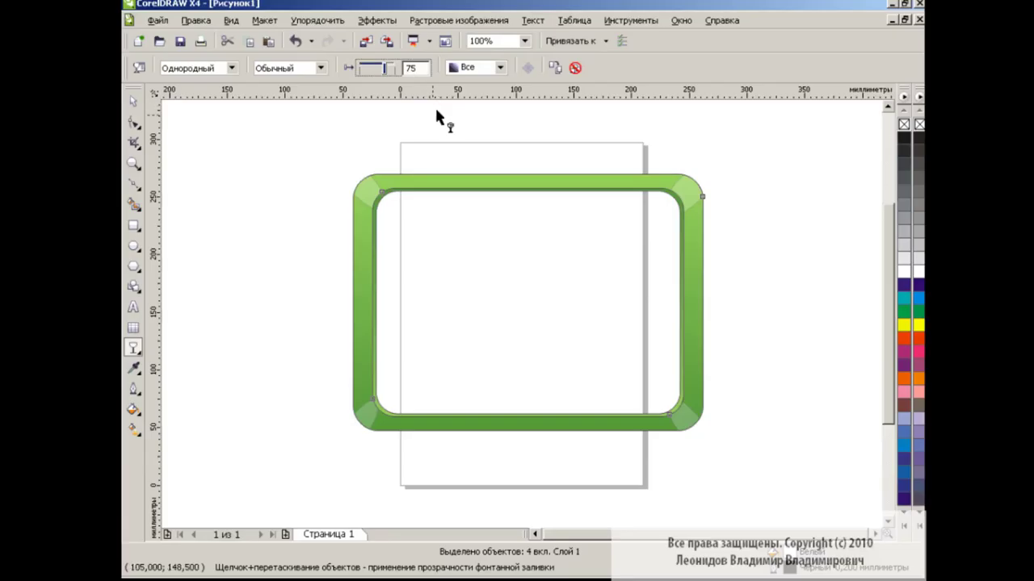
- Deselect and save the drawing as рамка_4.cdr
click(132, 100)
click(284, 287)
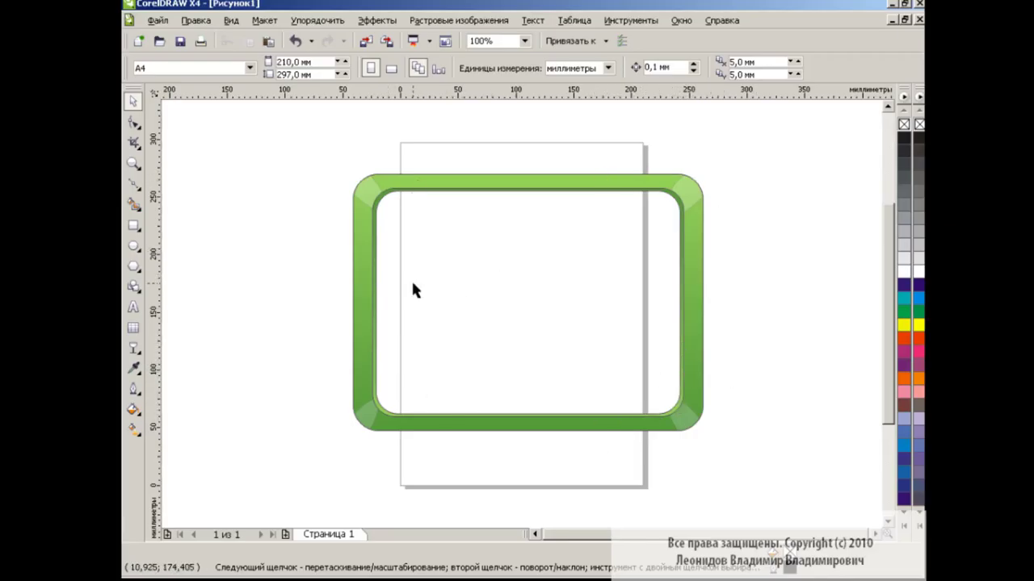
key(ctrl+s)
- Create an inner shape filling the frame's opening with Smart Fill
click(133, 205)
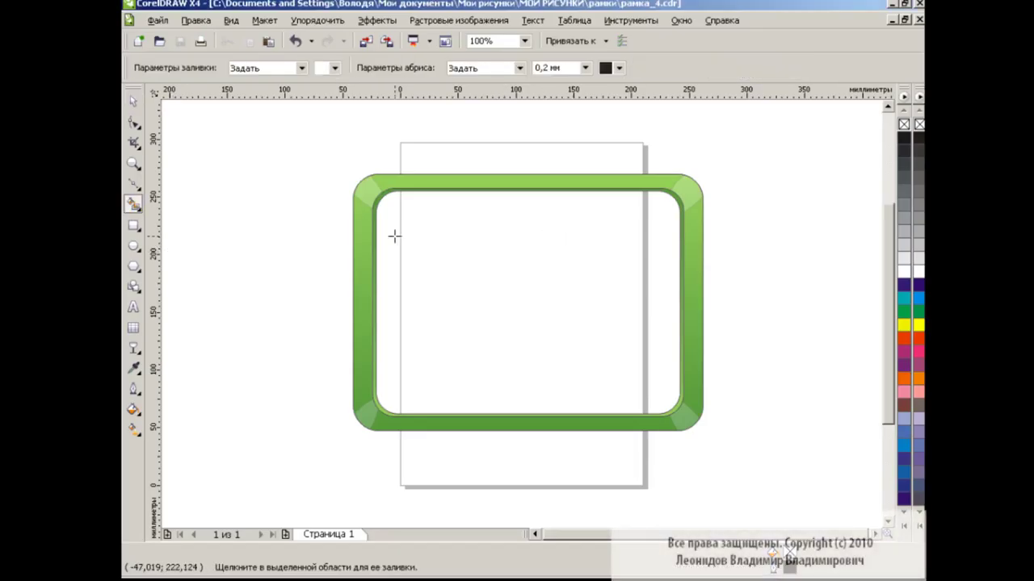
click(467, 238)
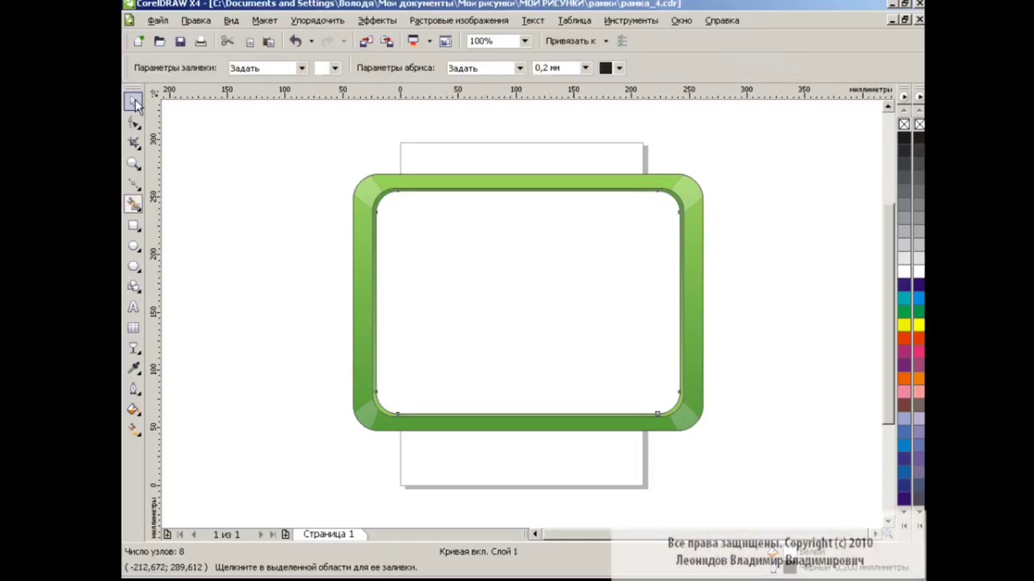
click(133, 101)
click(632, 269)
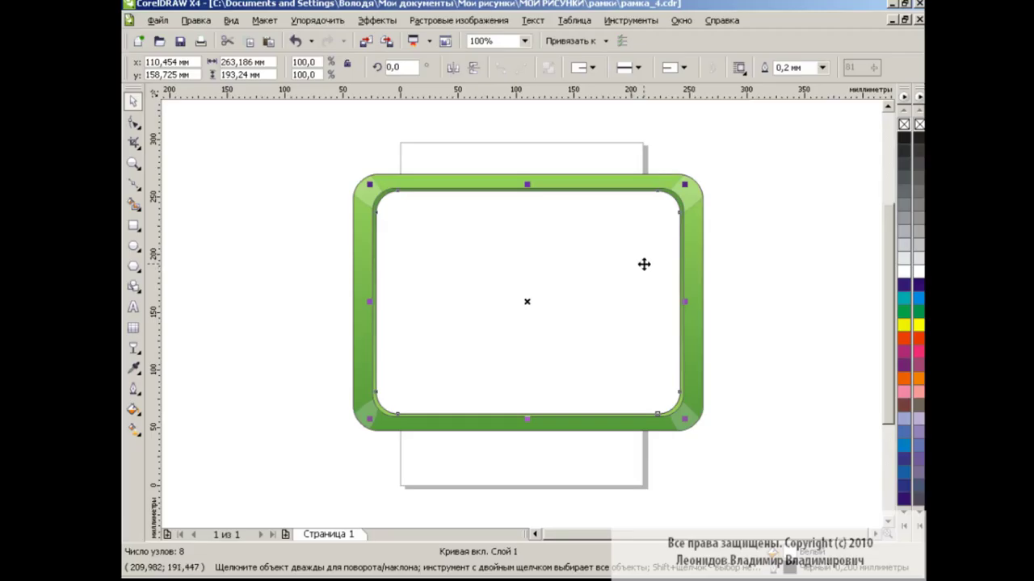
drag(546, 292, 710, 270)
click(296, 41)
click(265, 278)
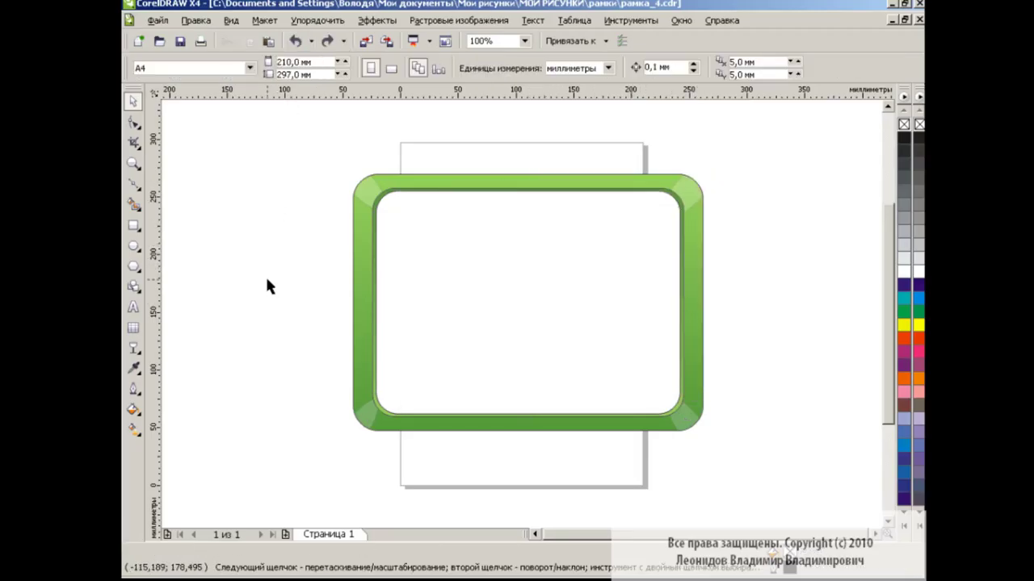
- Draw a gently arched Bezier line across the frame's opening
click(133, 184)
click(360, 288)
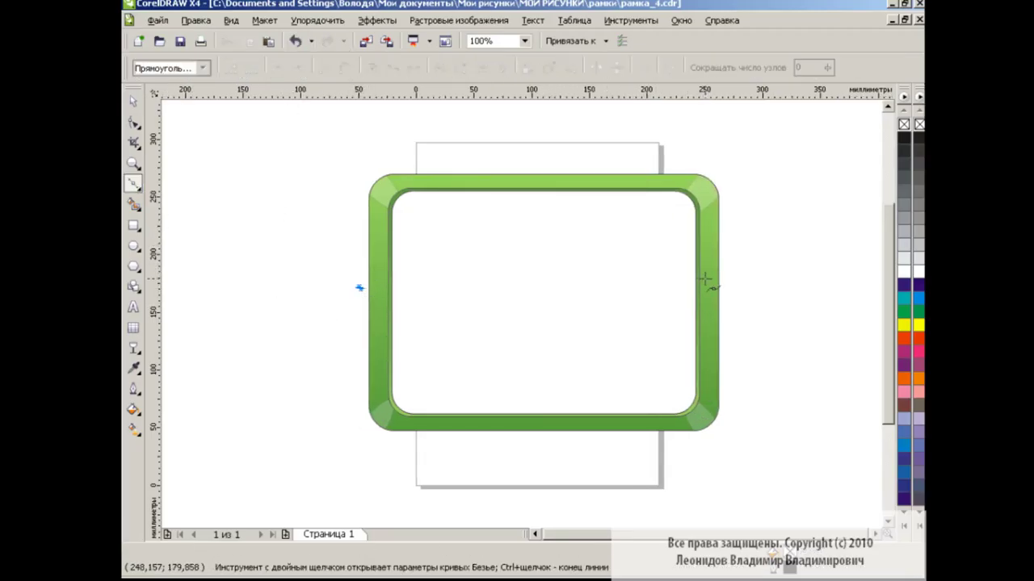
drag(723, 282, 791, 353)
click(134, 121)
click(360, 289)
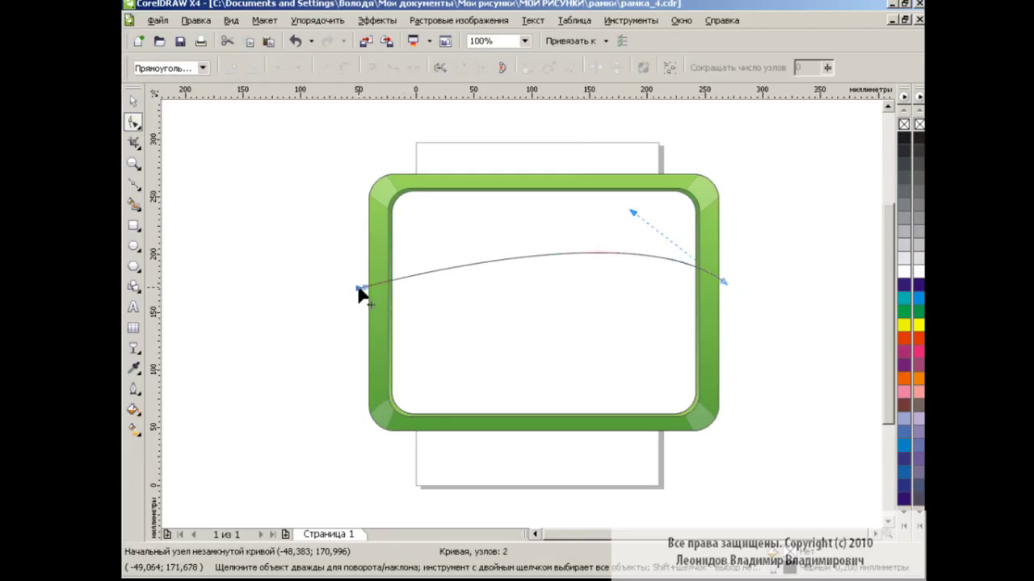
drag(632, 213, 644, 242)
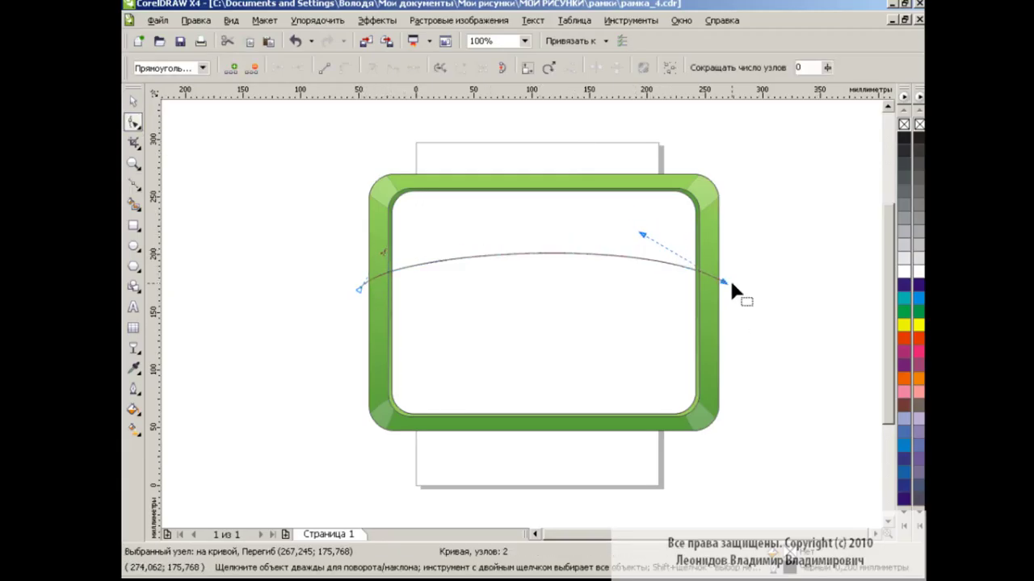
- Fill the region above the arch with light grey
click(134, 204)
click(334, 68)
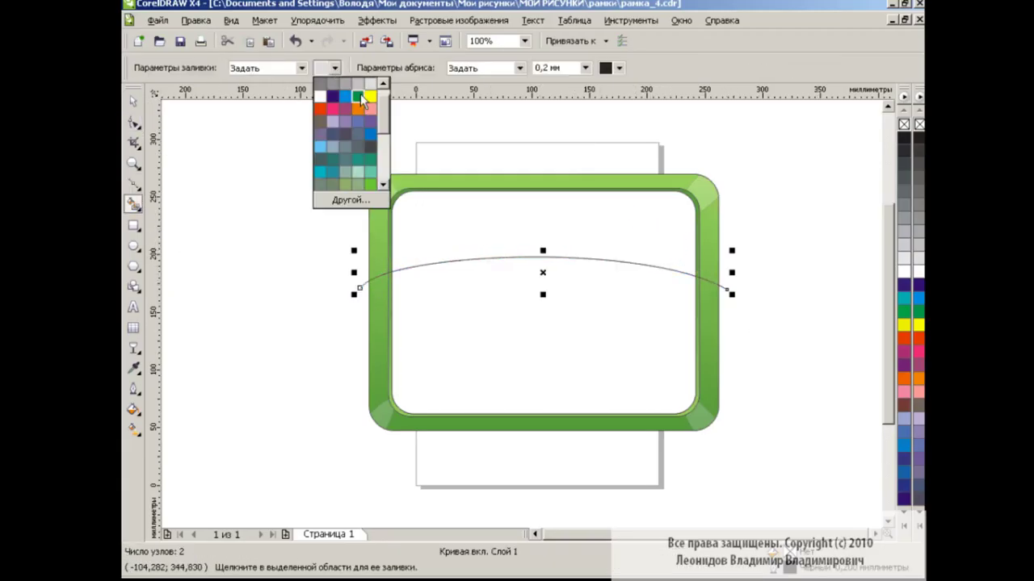
click(372, 84)
click(461, 214)
key(space)
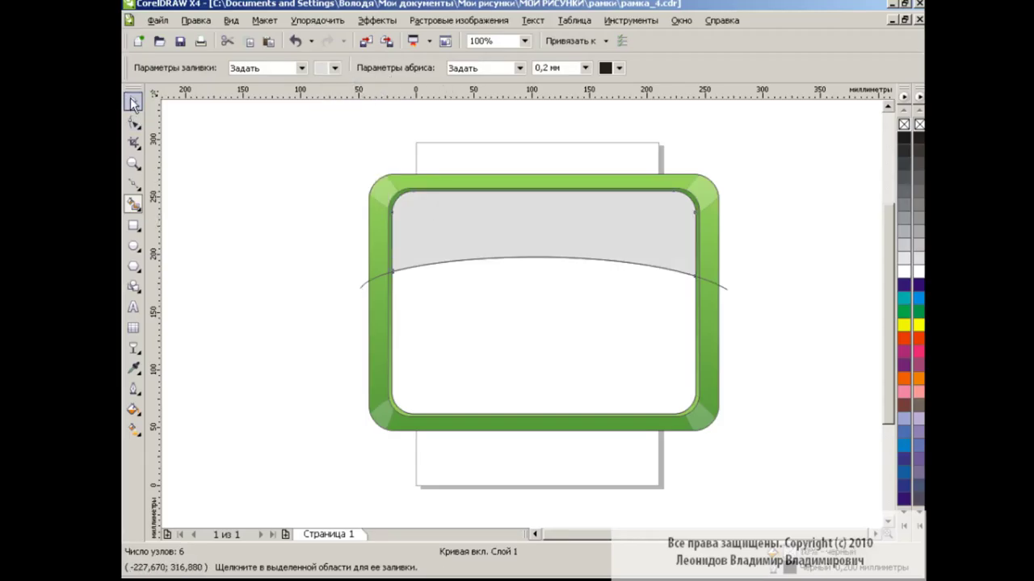
click(133, 348)
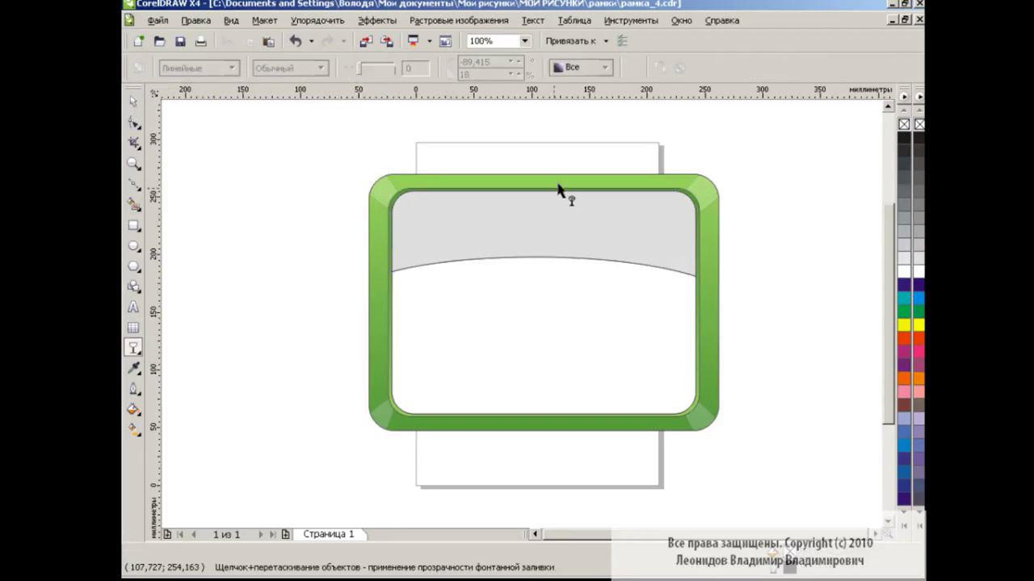
- Fade the grey area with a linear transparency from grey at top to clear at the arc
drag(541, 226, 541, 239)
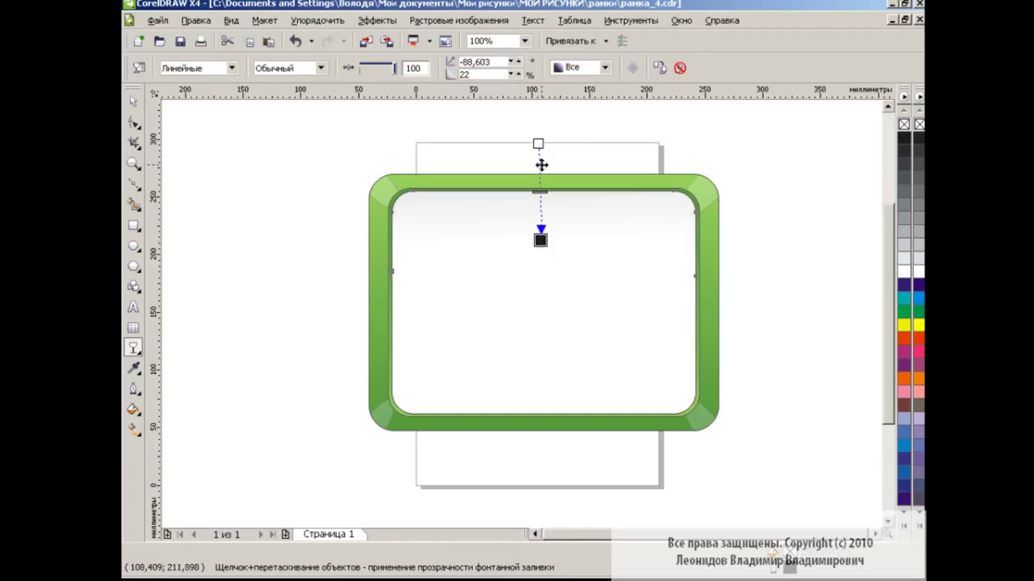
drag(538, 145, 540, 194)
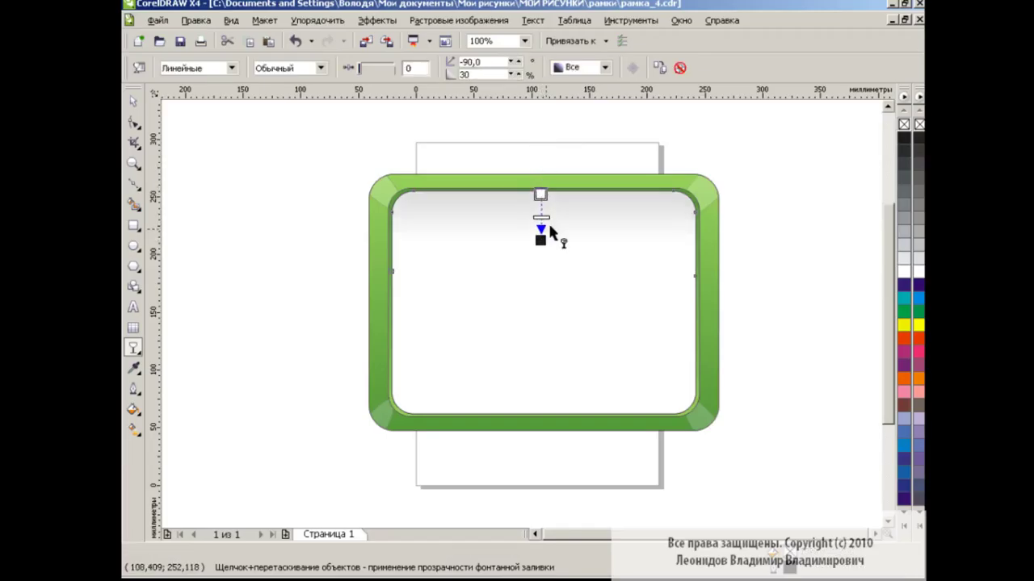
drag(541, 240, 542, 269)
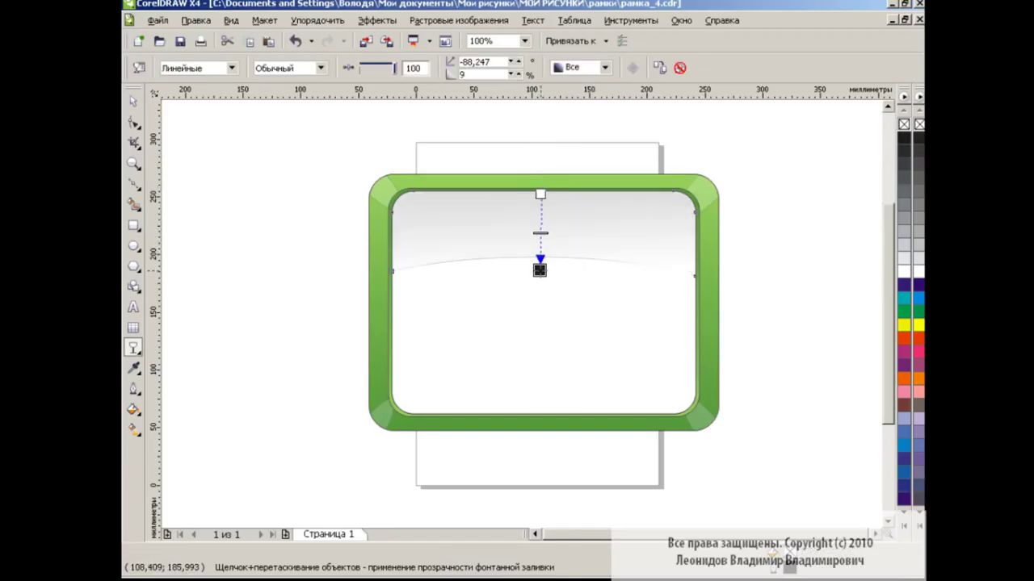
click(133, 101)
click(263, 284)
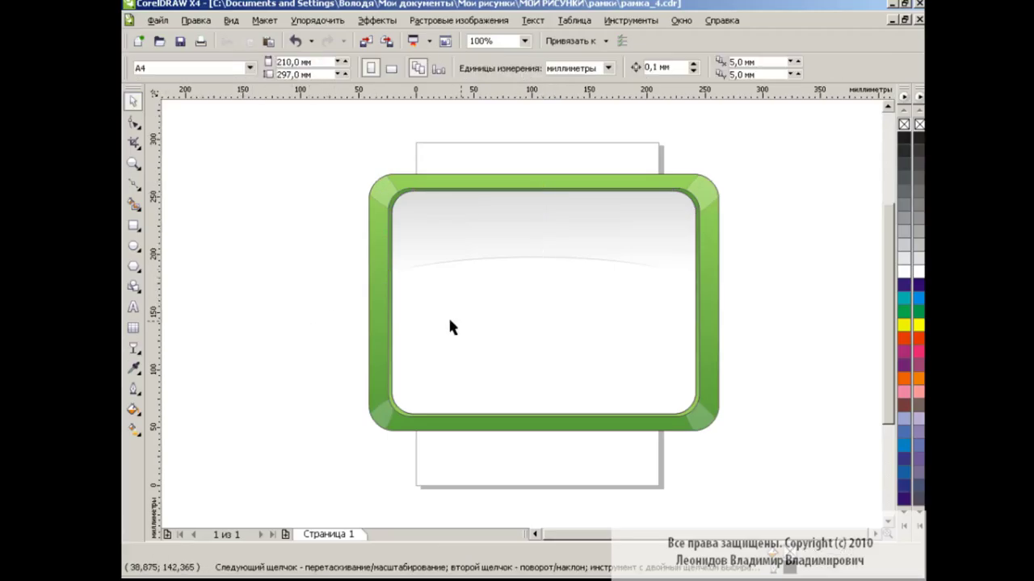
click(132, 187)
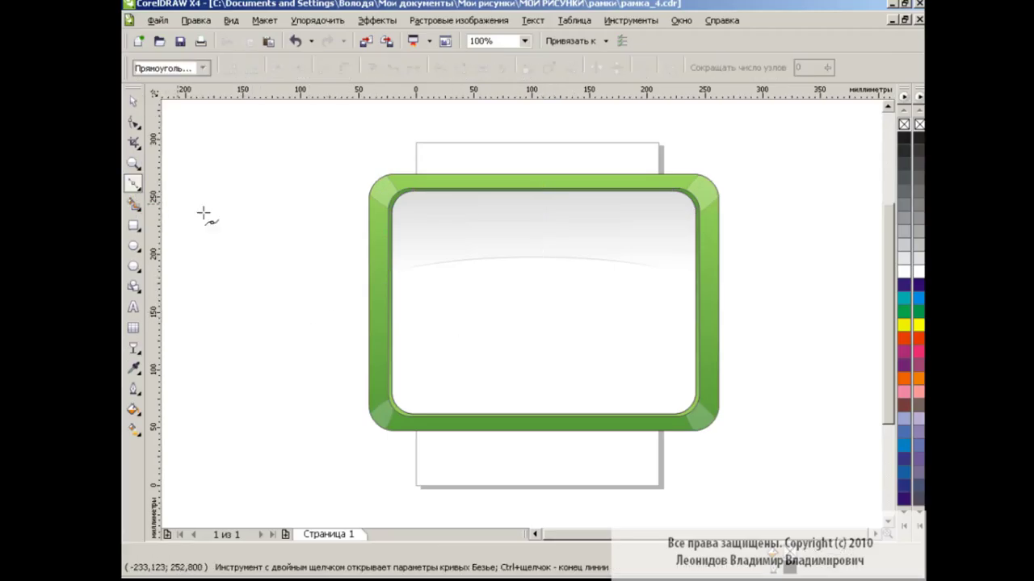
- Draw a closed four-node Bezier ribbon outline across the frame's bottom-right corner
click(610, 433)
drag(718, 343, 749, 264)
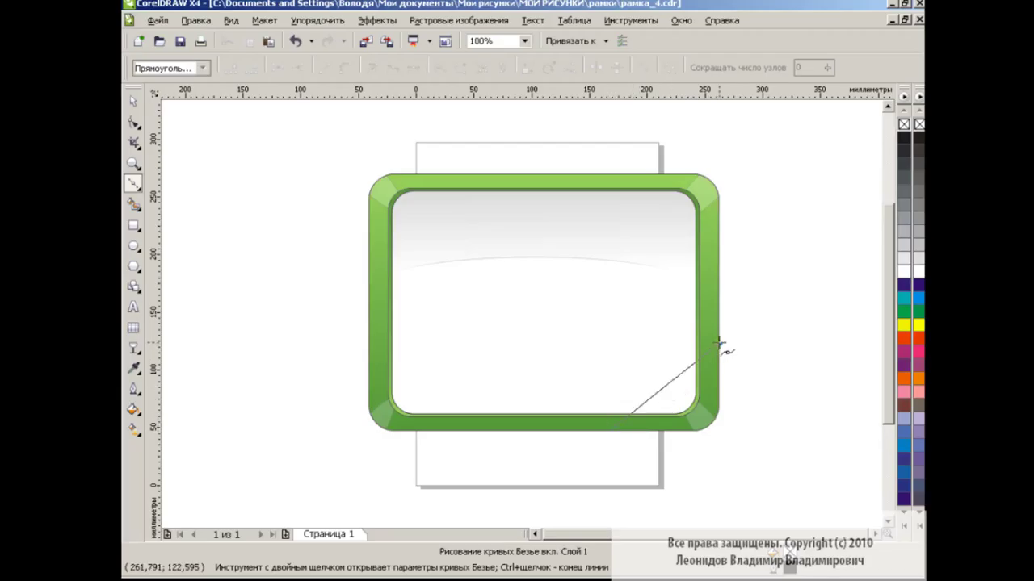
click(720, 377)
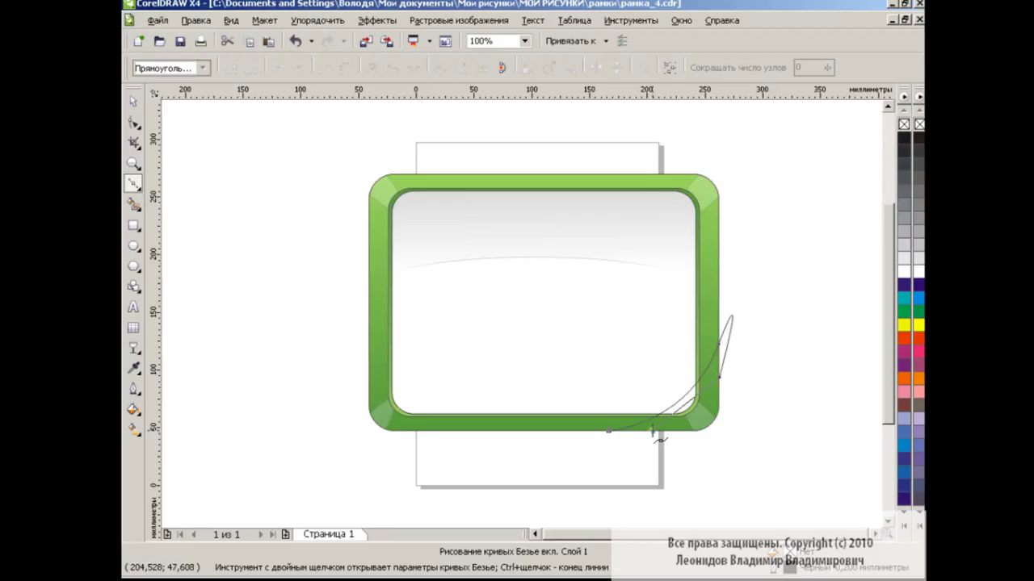
click(610, 432)
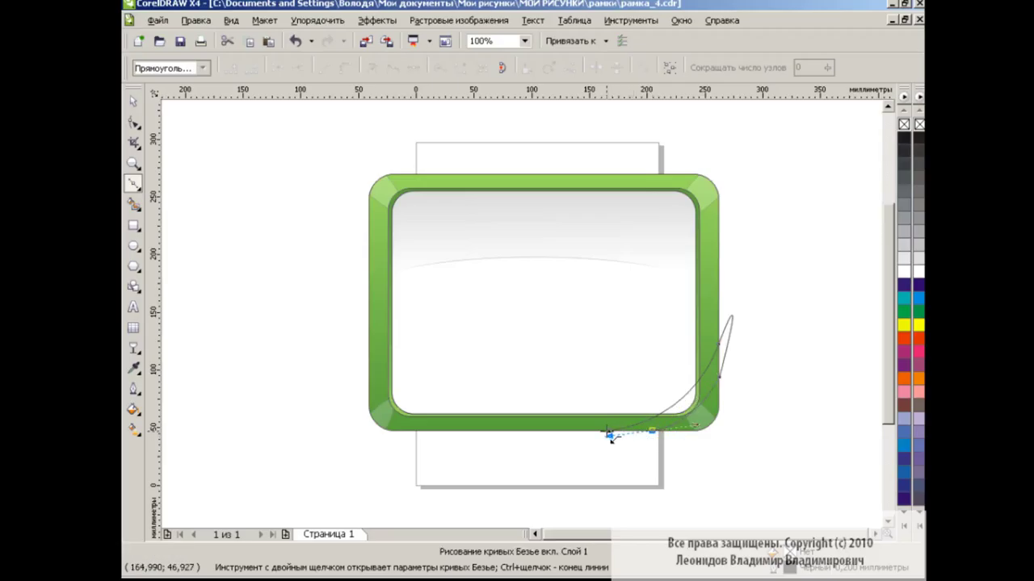
click(611, 435)
- Reshape the ribbon's bottom and right-edge nodes, making one node smooth and one a cusp
key(F10)
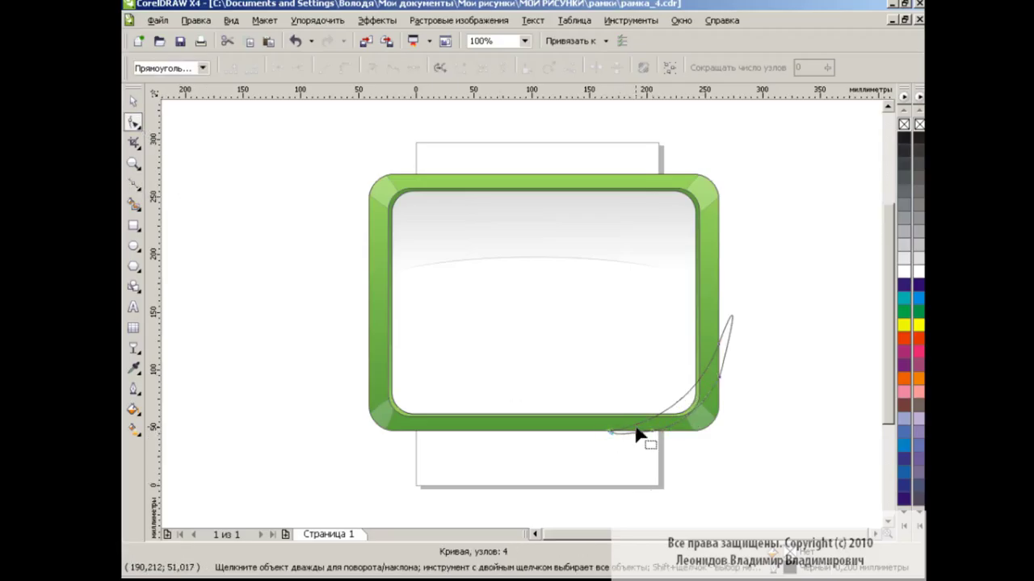
click(652, 431)
click(394, 71)
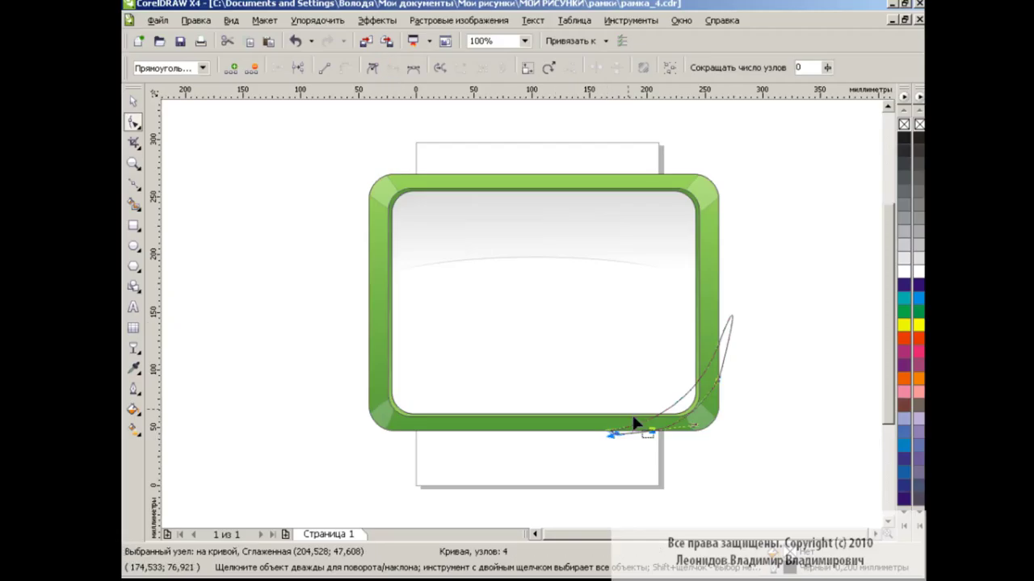
drag(610, 435, 630, 436)
drag(633, 434, 618, 436)
drag(722, 378, 724, 389)
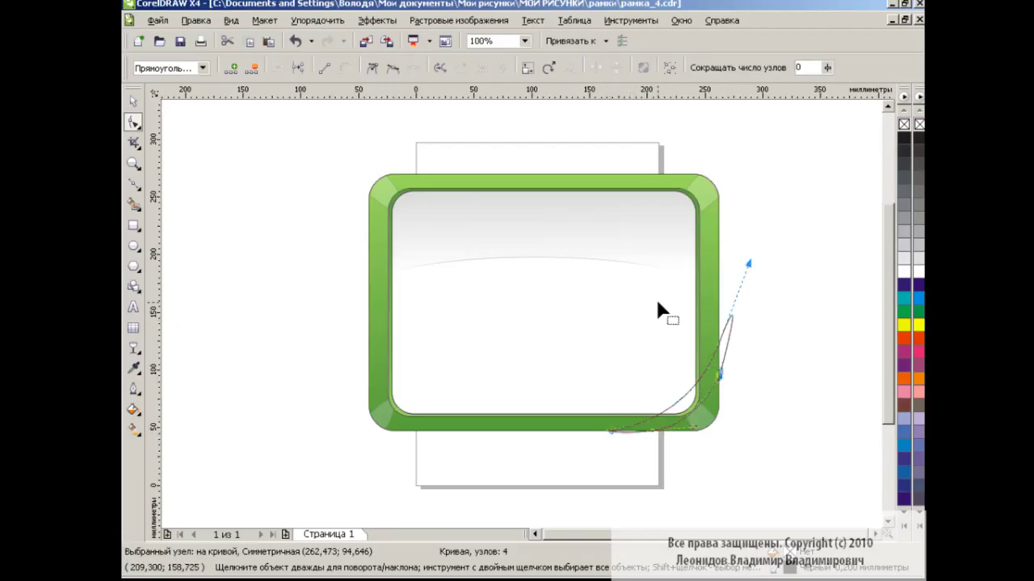
drag(732, 332, 722, 353)
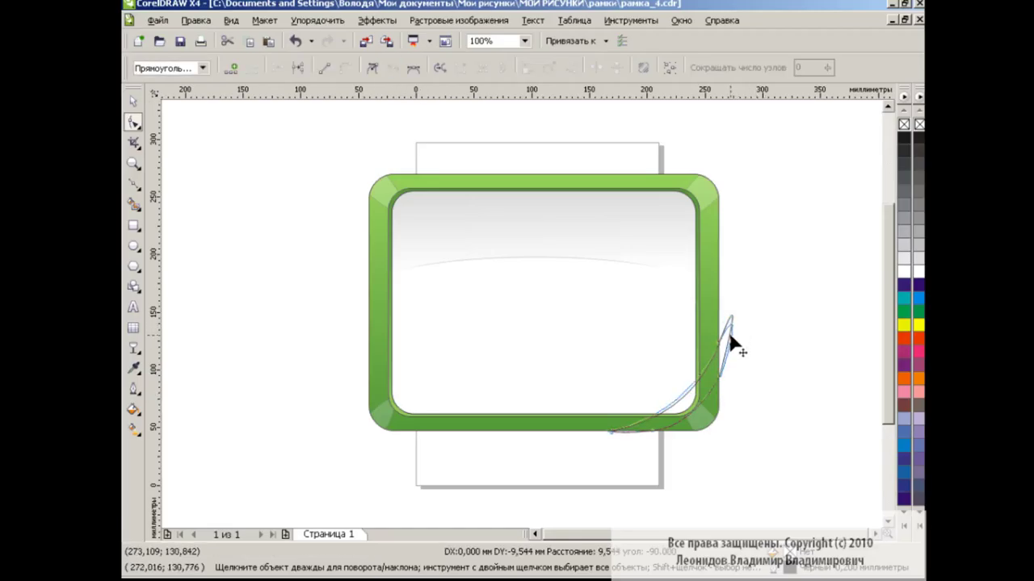
click(722, 349)
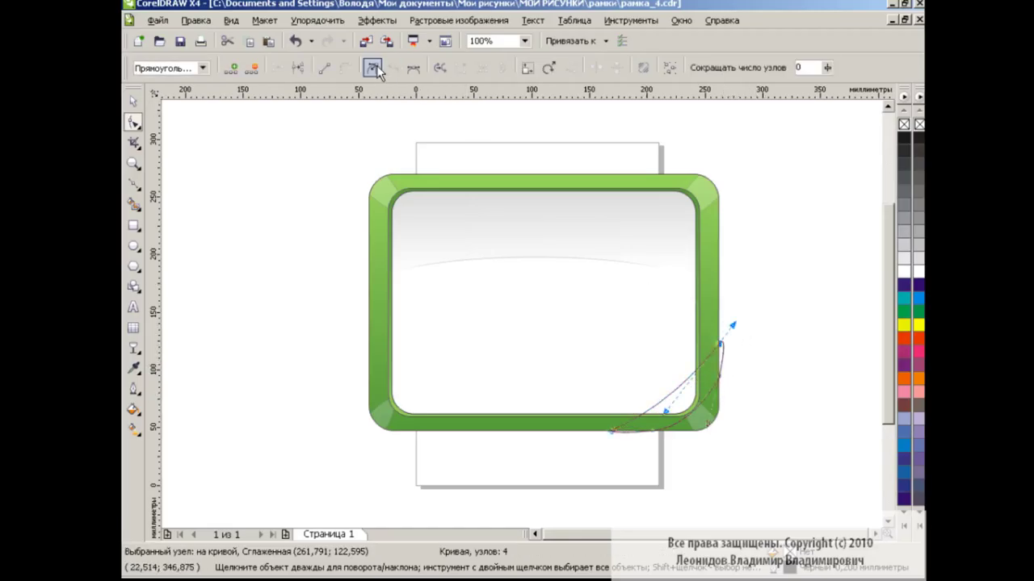
key(c)
- Bend the ribbon's curve segments so it hugs the frame's bottom-right corner
drag(667, 412, 686, 425)
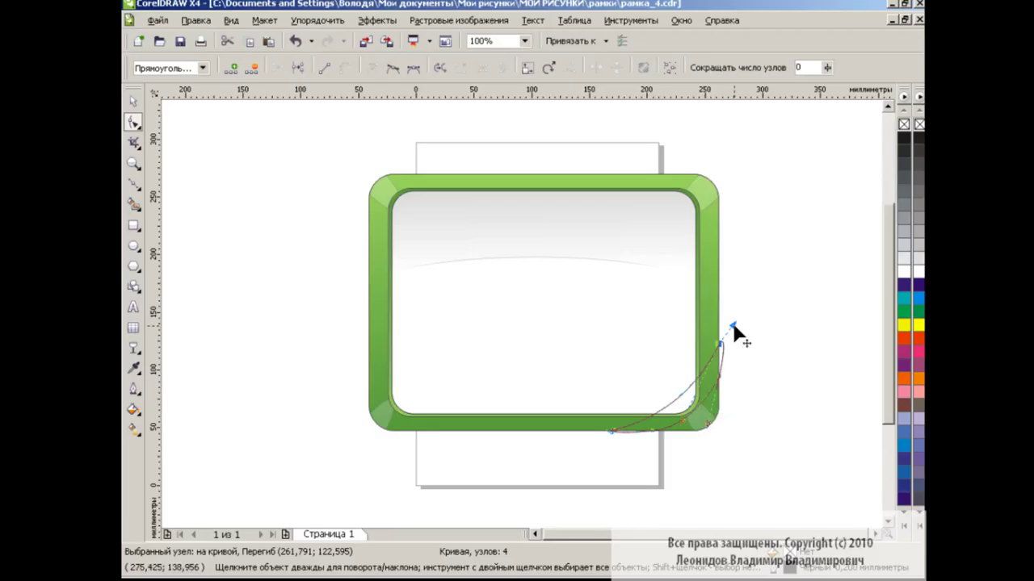
drag(735, 329, 725, 354)
drag(679, 394, 682, 393)
click(611, 430)
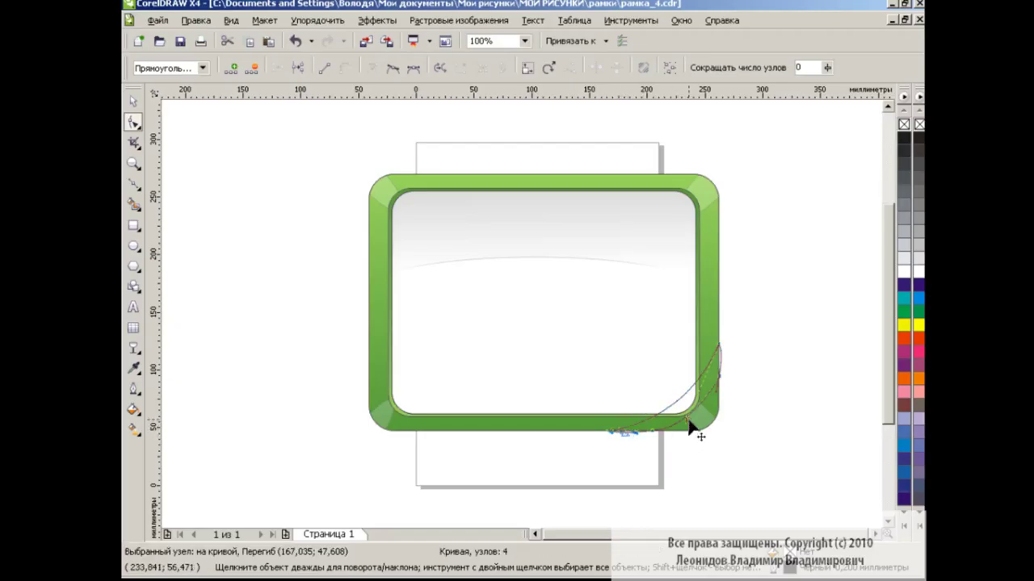
click(741, 390)
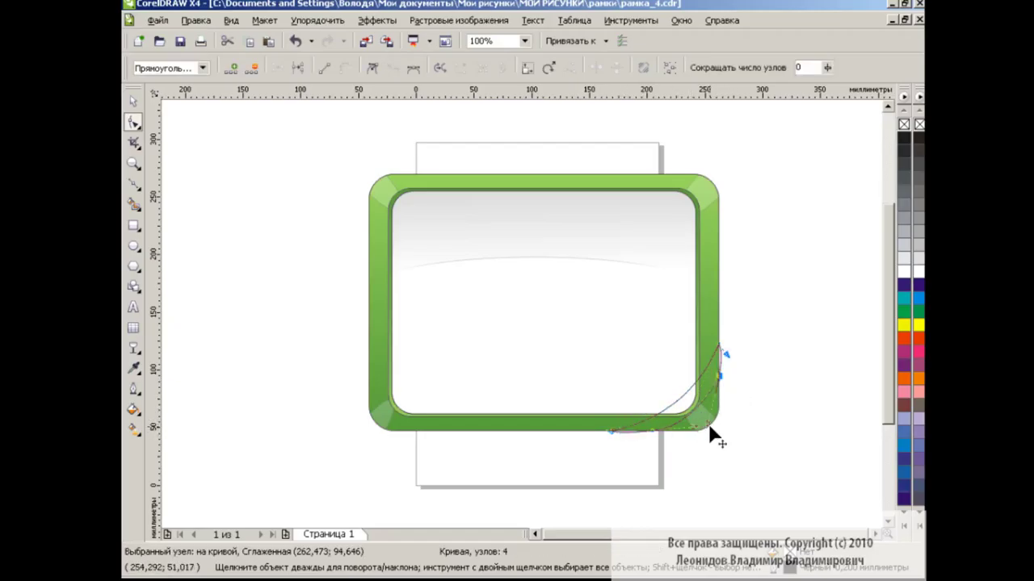
mouse_move(710, 434)
mouse_down()
mouse_move(729, 367)
mouse_move(749, 377)
mouse_up()
click(748, 376)
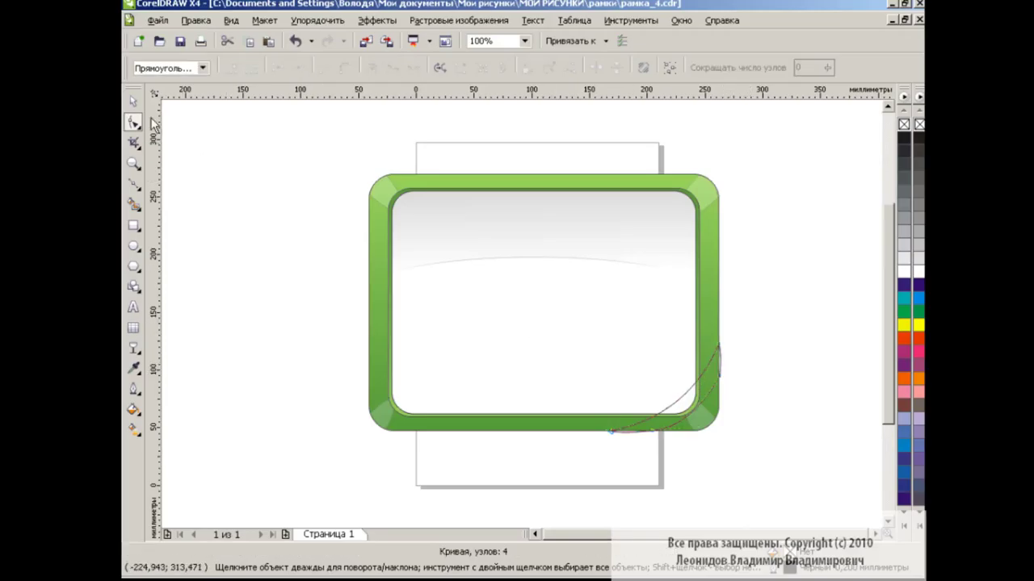
key(space)
click(134, 409)
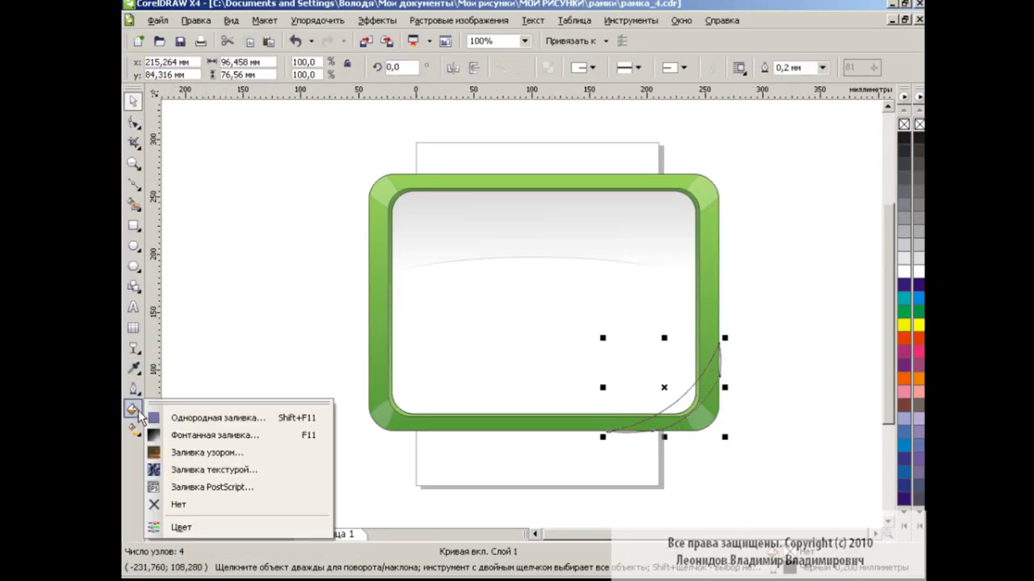
- Start a custom fountain fill with dark red at both gradient ends
click(212, 435)
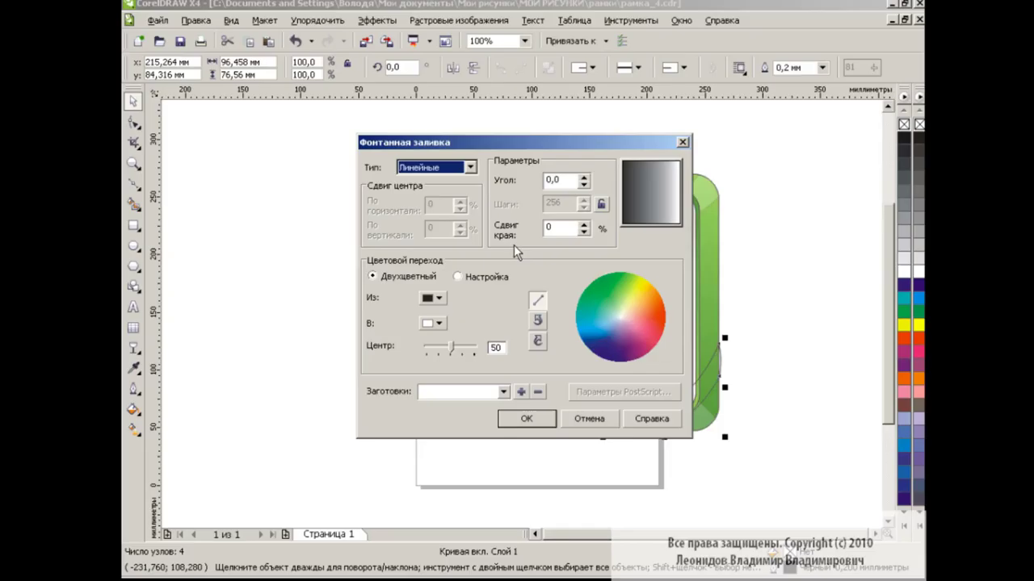
click(483, 279)
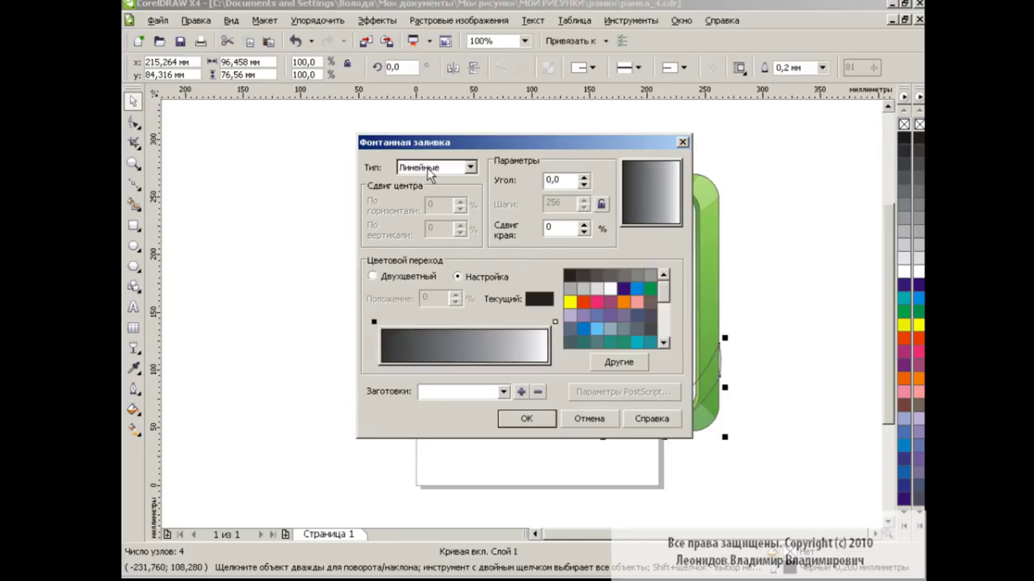
click(619, 363)
drag(415, 314, 418, 327)
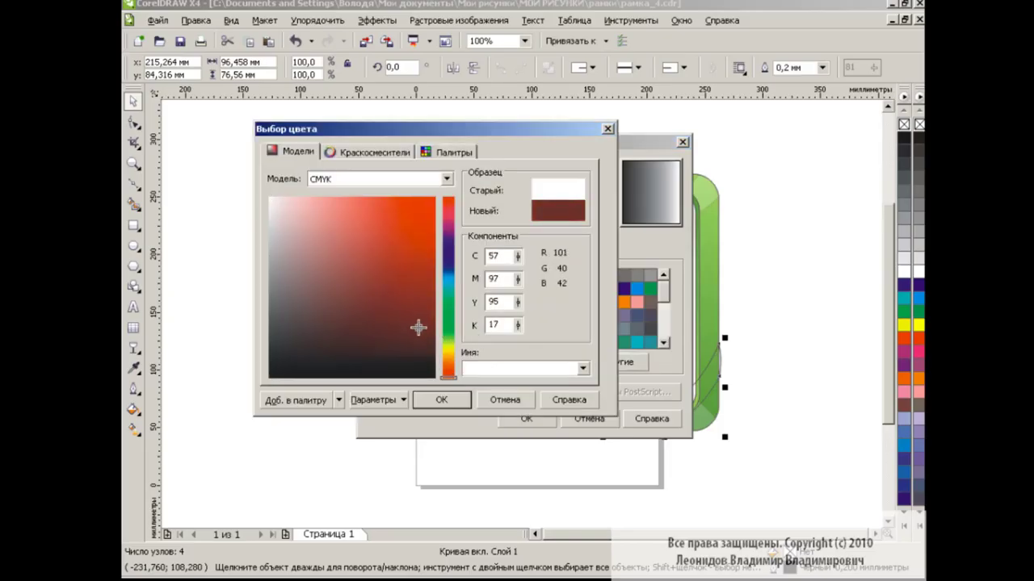
click(416, 321)
click(441, 400)
click(374, 322)
click(619, 362)
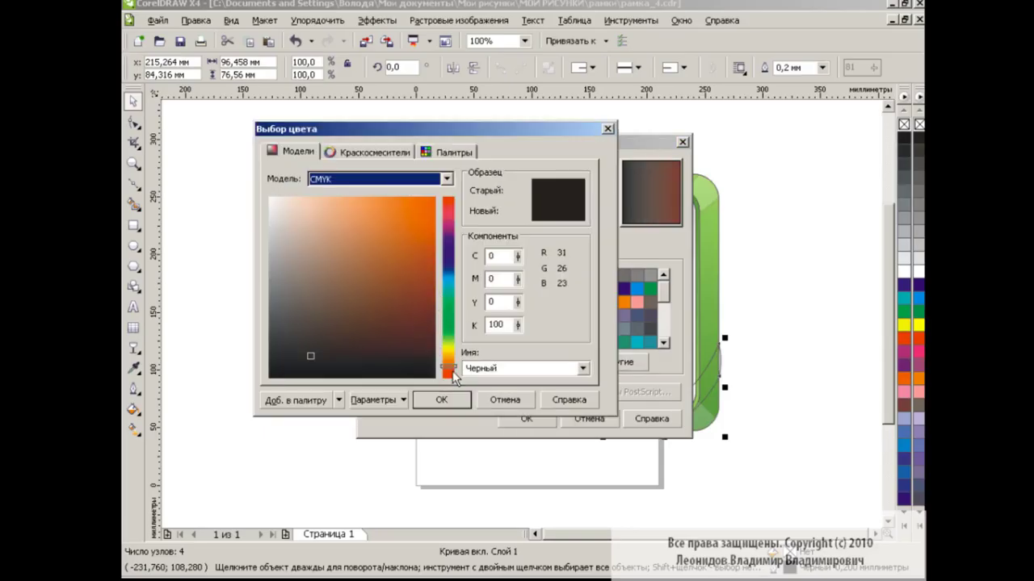
click(448, 373)
click(415, 323)
click(441, 400)
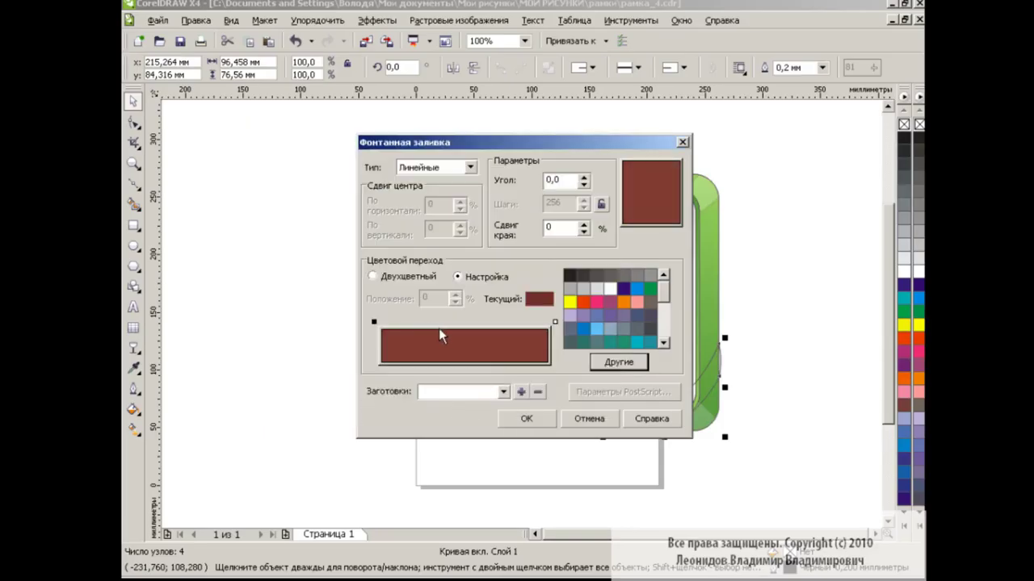
- Add orange-red colour stops along the gradient, including one at 14%, and apply it
double_click(435, 321)
double_click(498, 322)
double_click(510, 321)
click(583, 303)
double_click(535, 321)
click(582, 303)
double_click(464, 322)
click(583, 303)
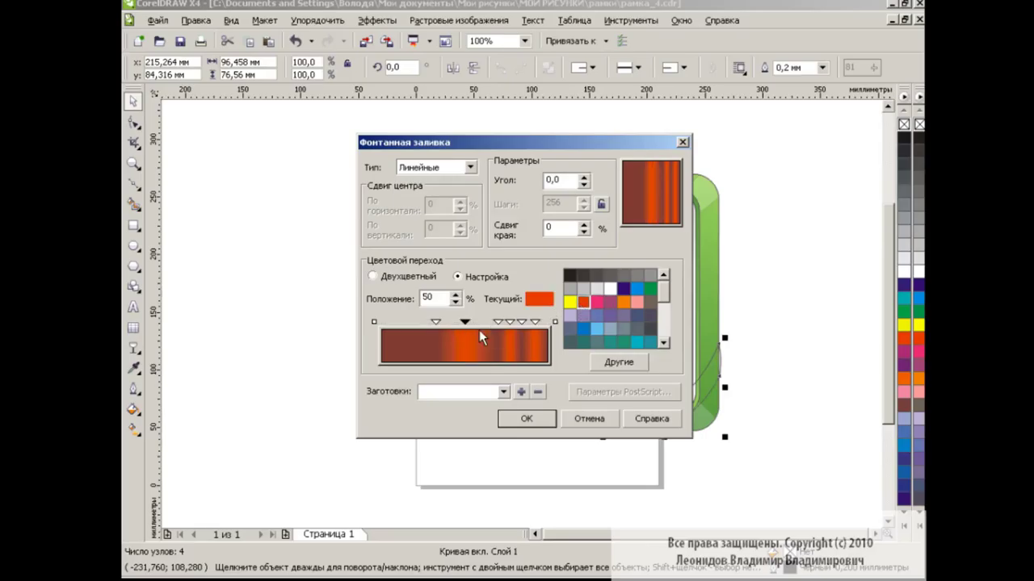
click(506, 322)
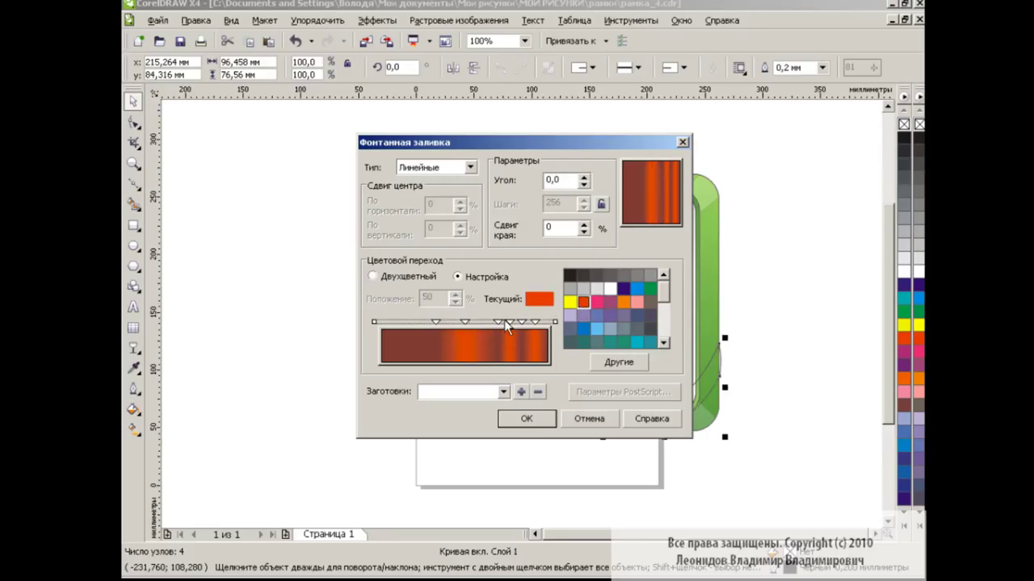
double_click(404, 322)
click(583, 303)
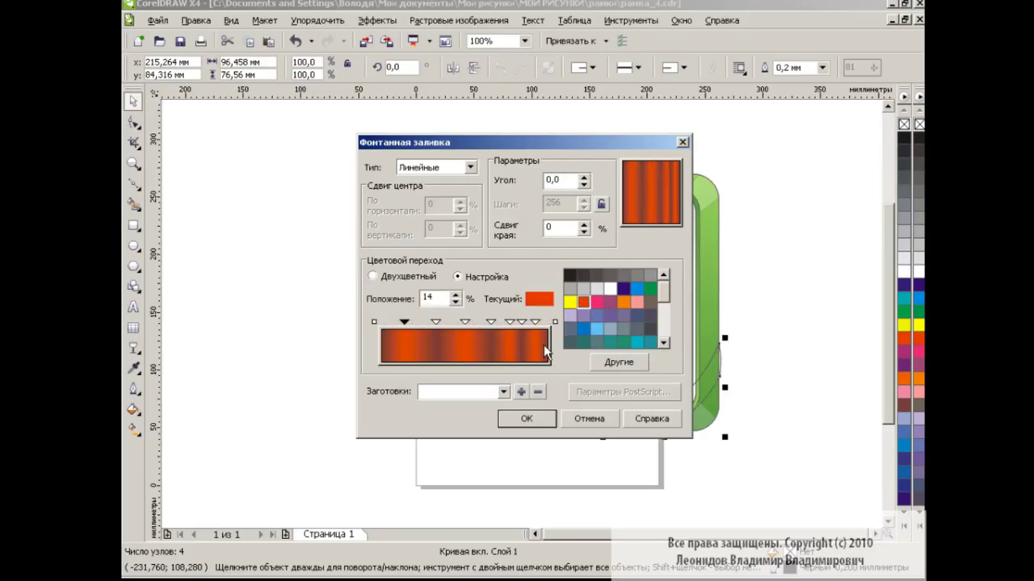
click(526, 418)
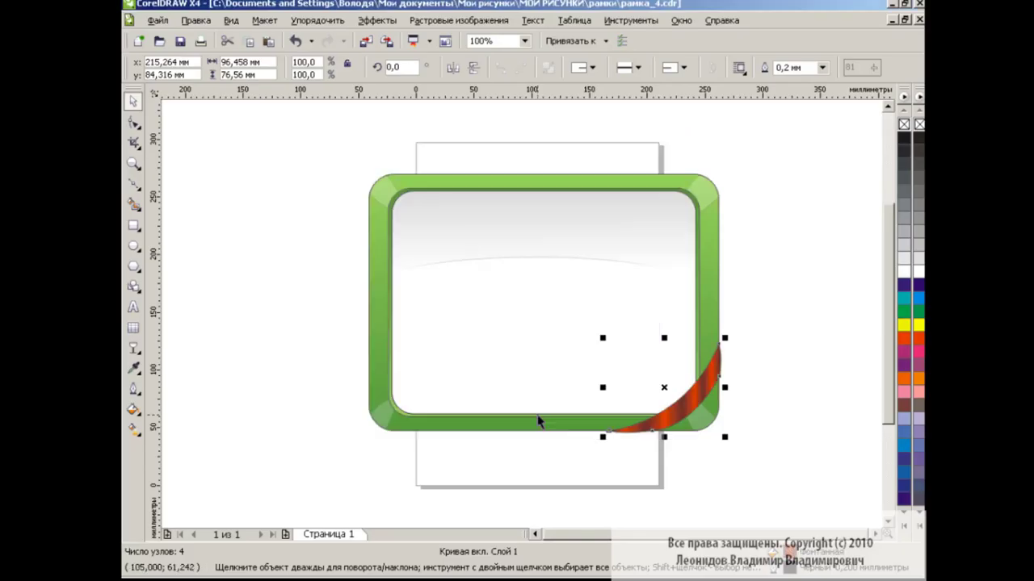
- Angle the ribbon's striped gradient diagonally to about 34 degrees
click(133, 429)
drag(608, 389, 622, 437)
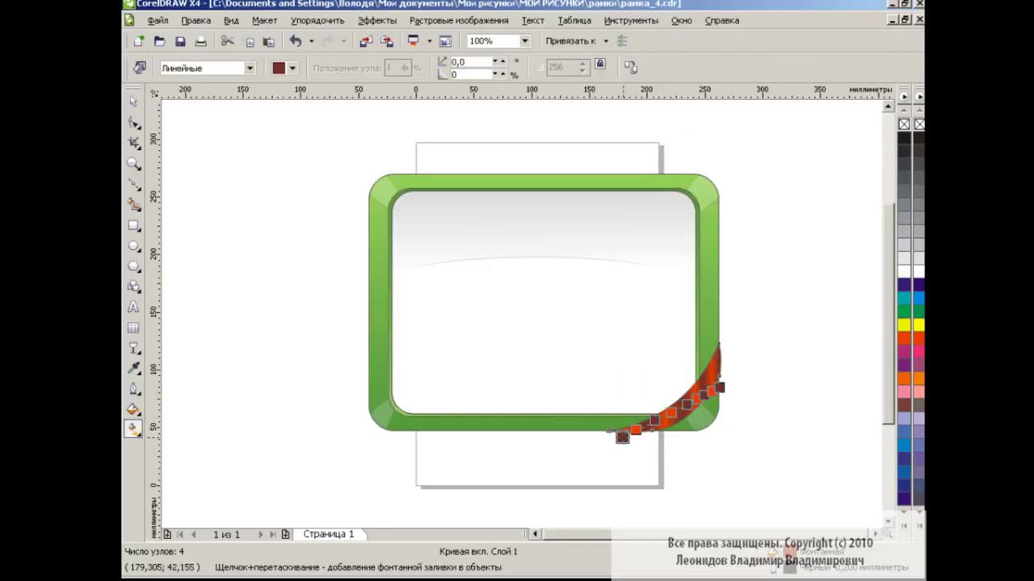
drag(719, 388, 734, 361)
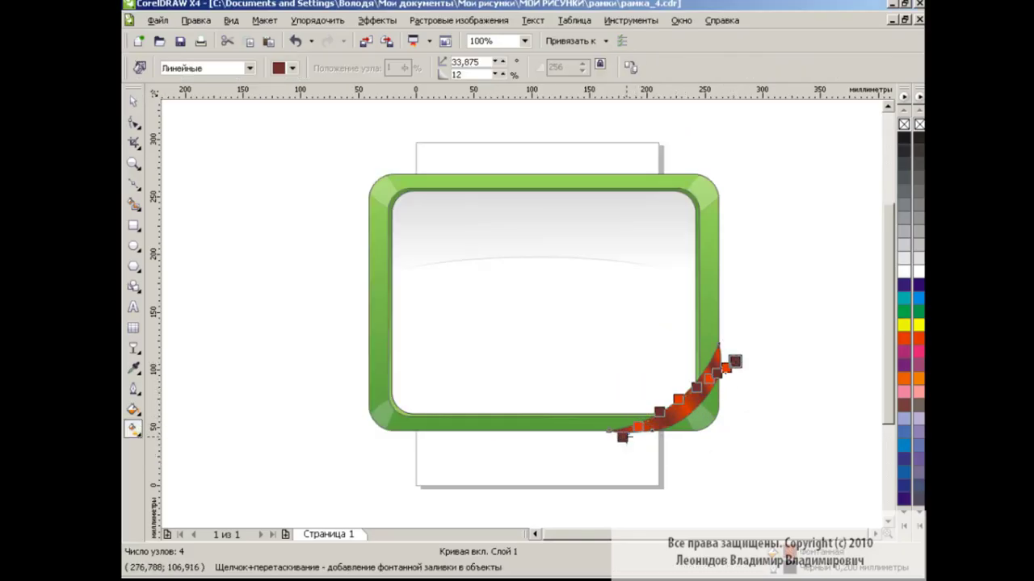
click(133, 101)
click(180, 180)
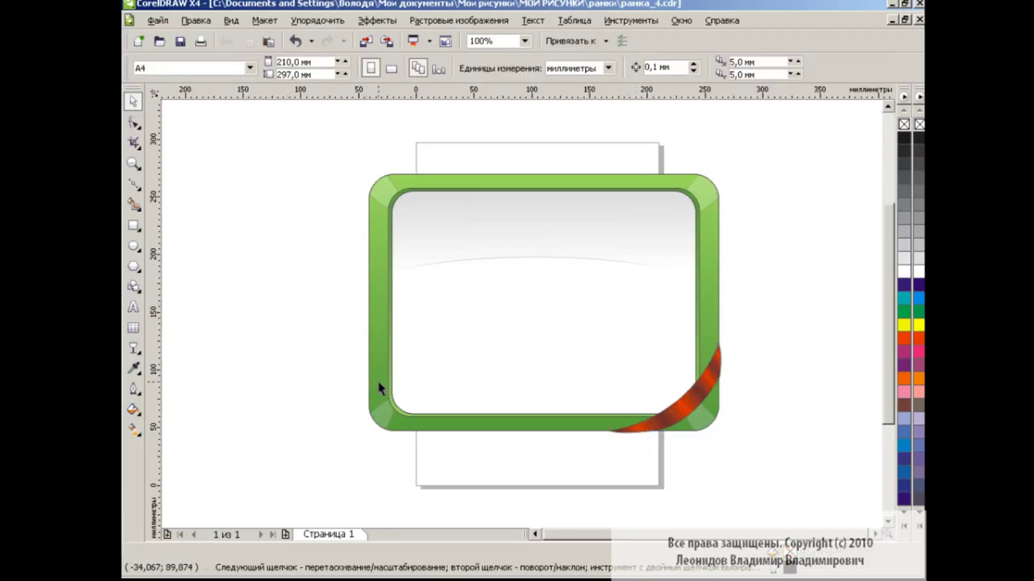
- Duplicate the striped ribbon, mirror it both ways, and place it on the frame's top-left corner
click(693, 393)
click(268, 40)
drag(667, 386, 494, 256)
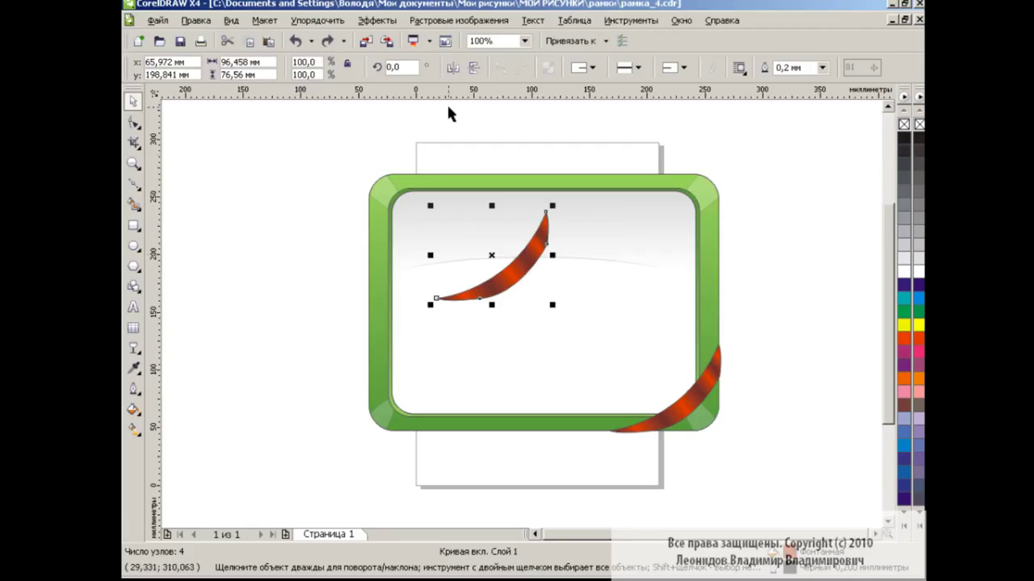
click(453, 70)
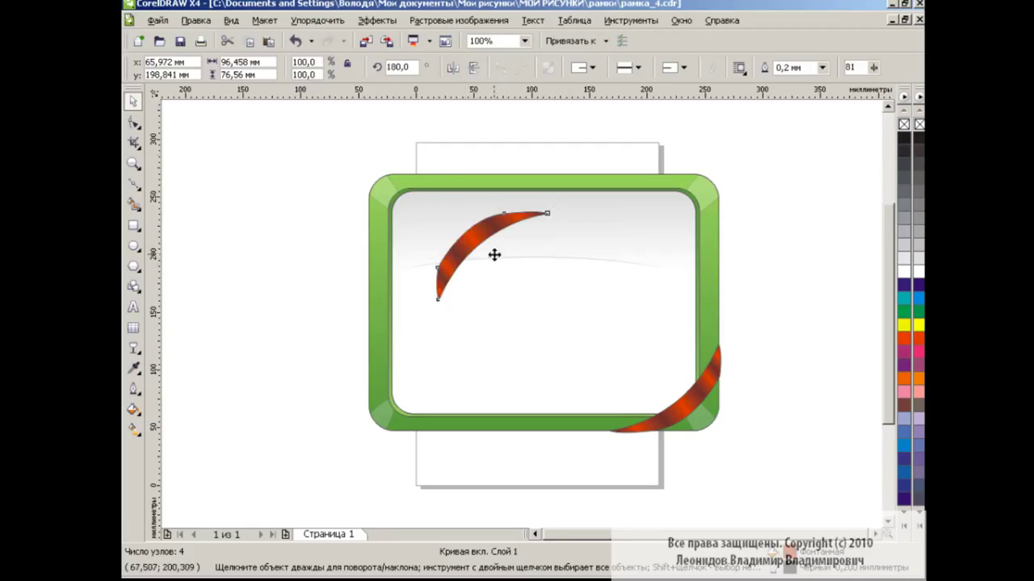
drag(491, 256, 424, 216)
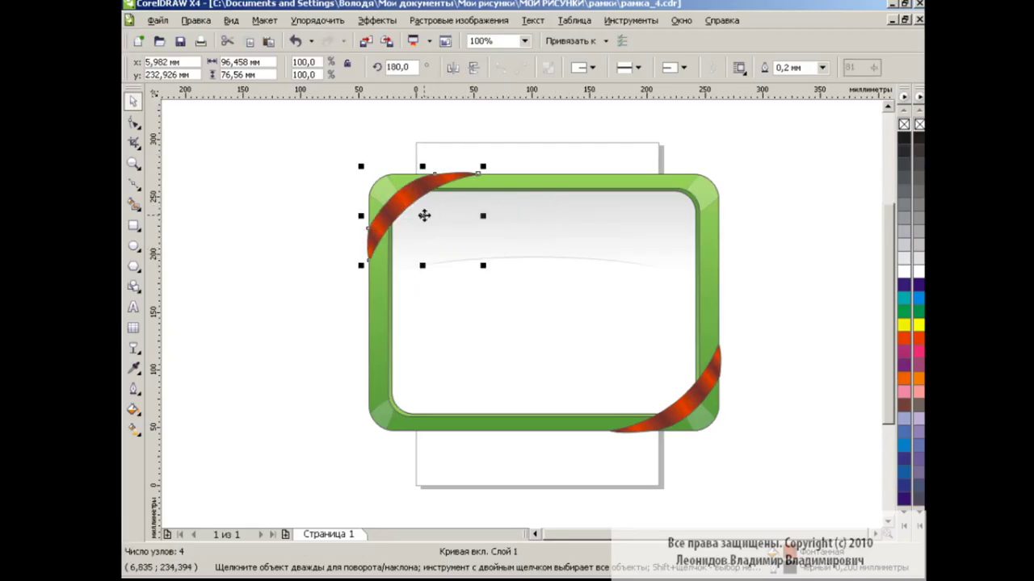
click(767, 253)
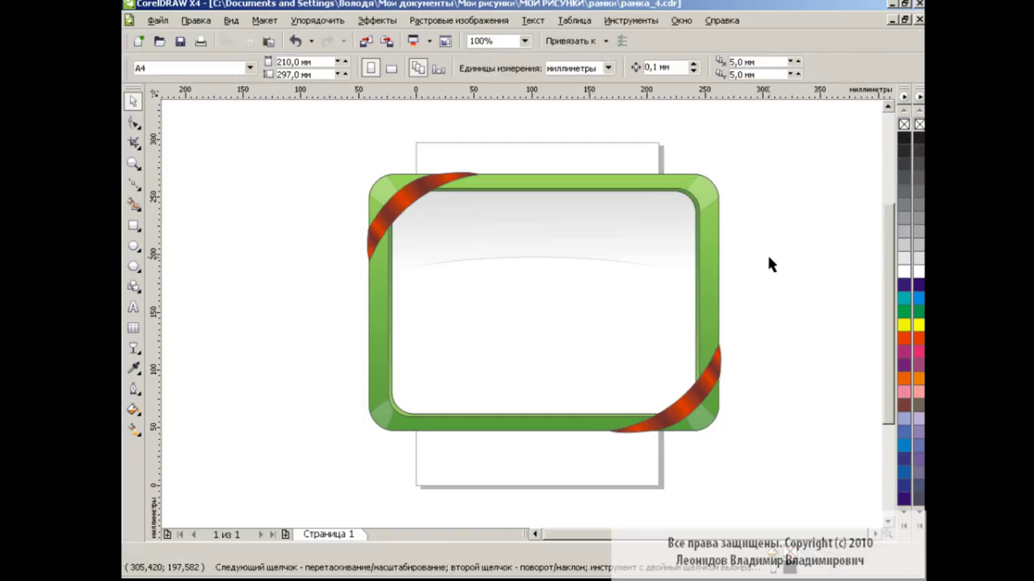
click(133, 186)
click(167, 213)
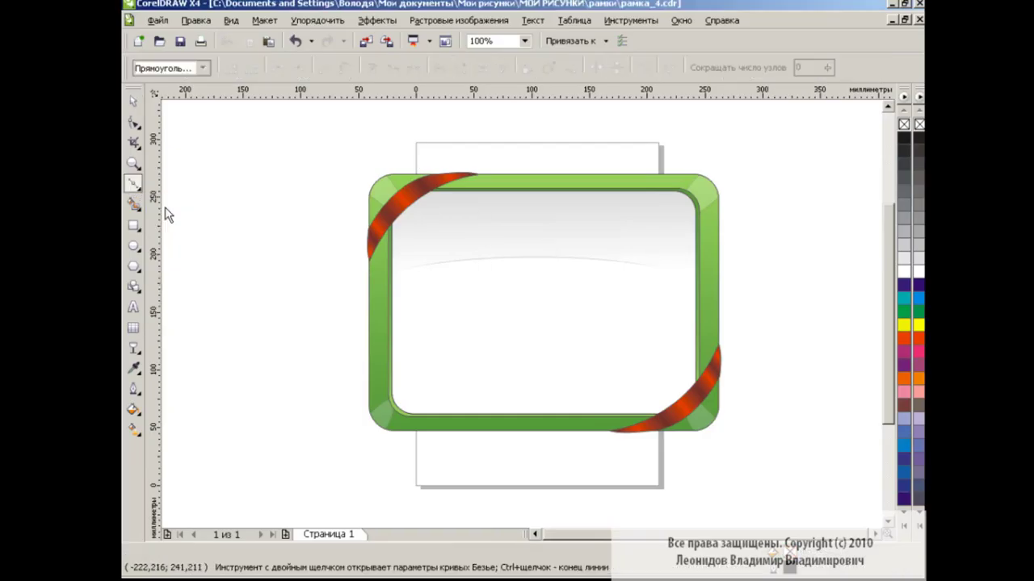
- Draw a small forked ribbon tail curve above the frame's top edge
click(483, 169)
mouse_move(504, 160)
mouse_down()
mouse_move(516, 143)
mouse_move(512, 162)
mouse_move(529, 156)
mouse_up()
click(500, 180)
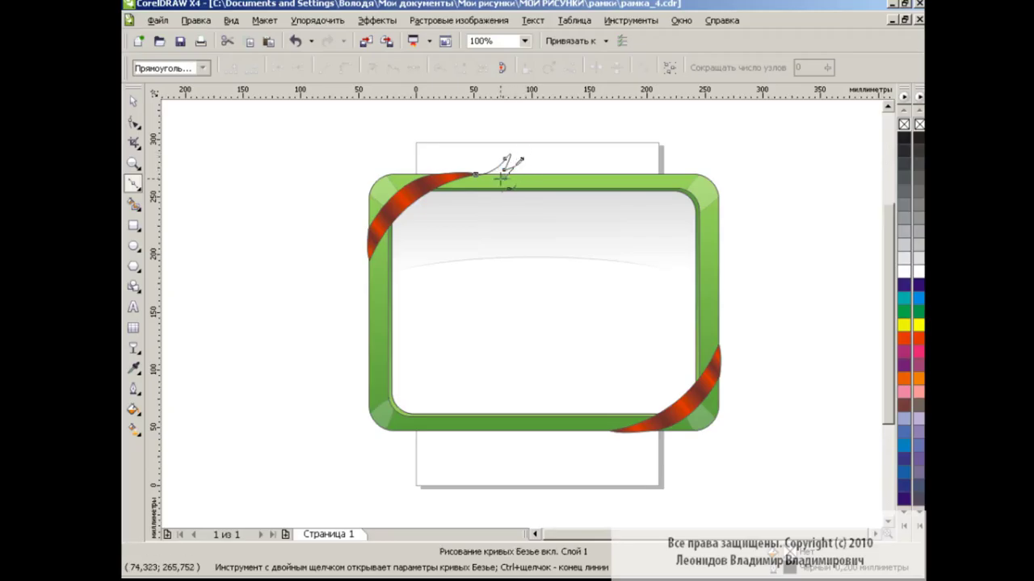
click(483, 183)
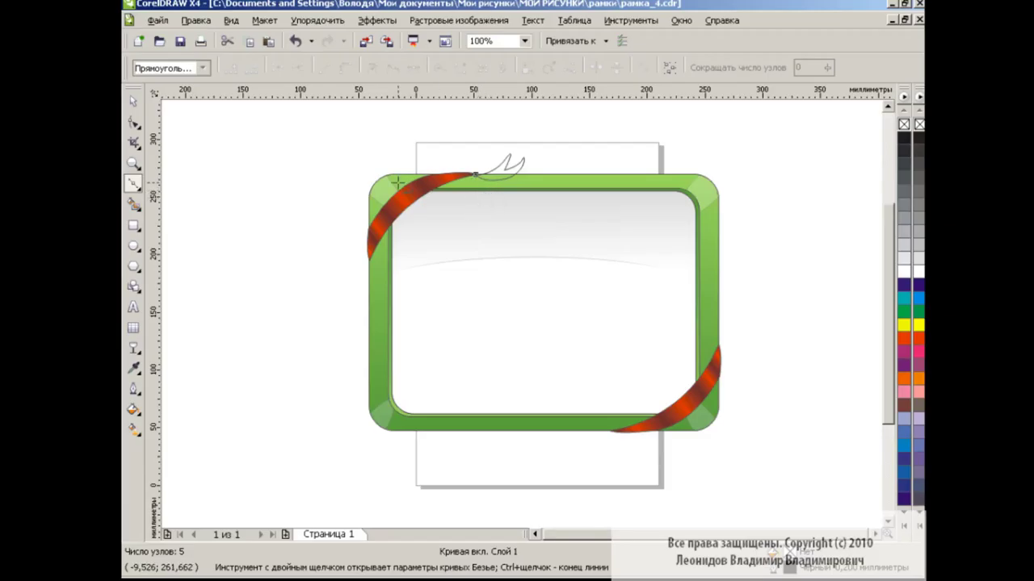
- Copy the ribbon's striped fill onto the tail and align the gradient along it
click(133, 101)
click(196, 20)
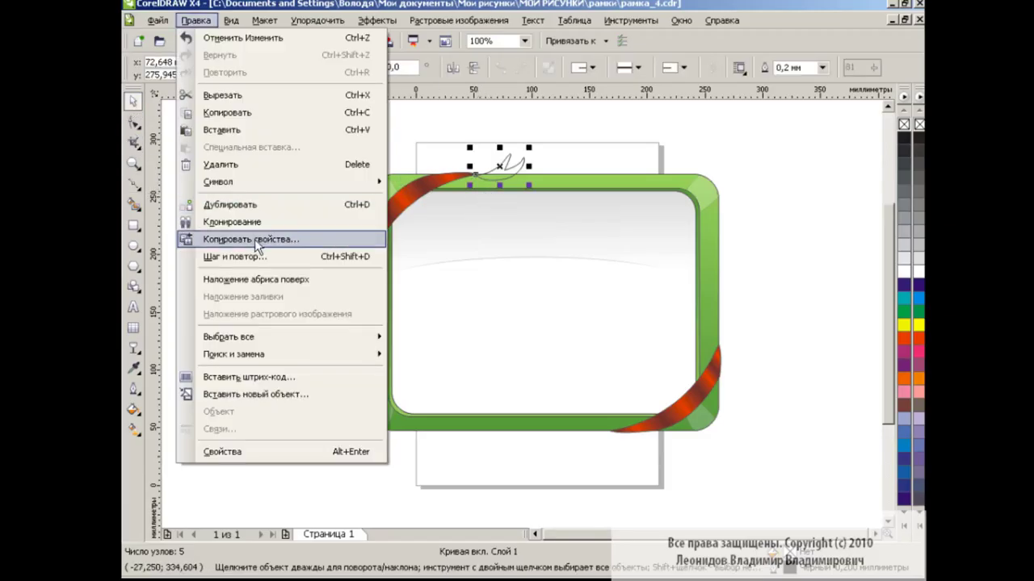
click(255, 239)
click(602, 316)
click(406, 203)
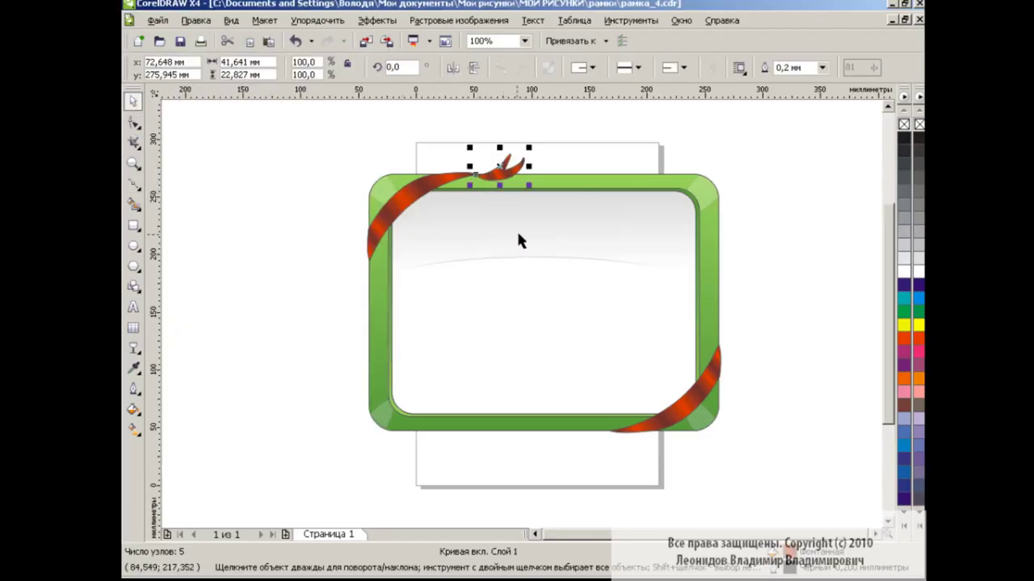
click(132, 428)
drag(516, 147, 359, 228)
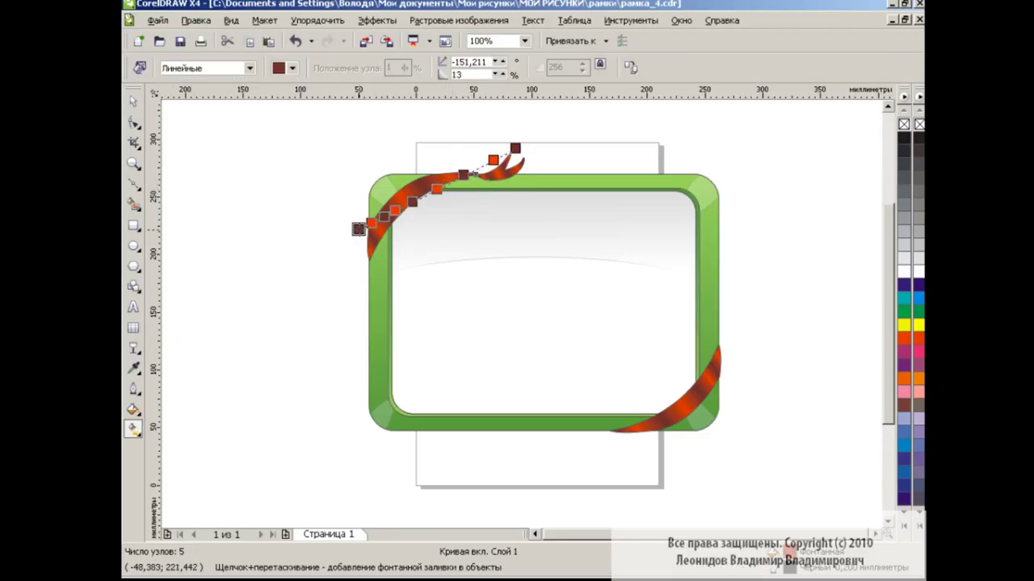
click(476, 168)
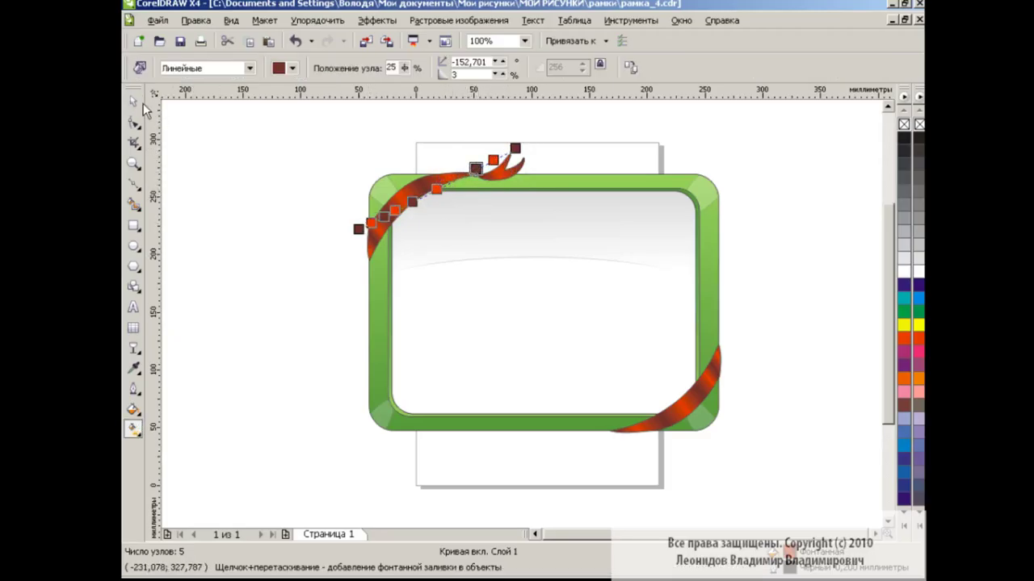
click(133, 101)
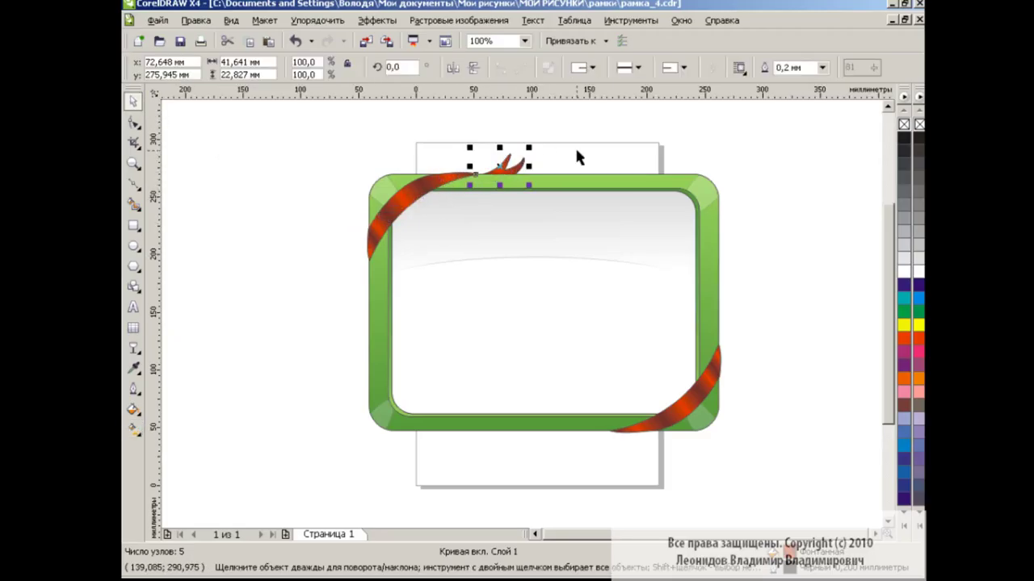
click(578, 155)
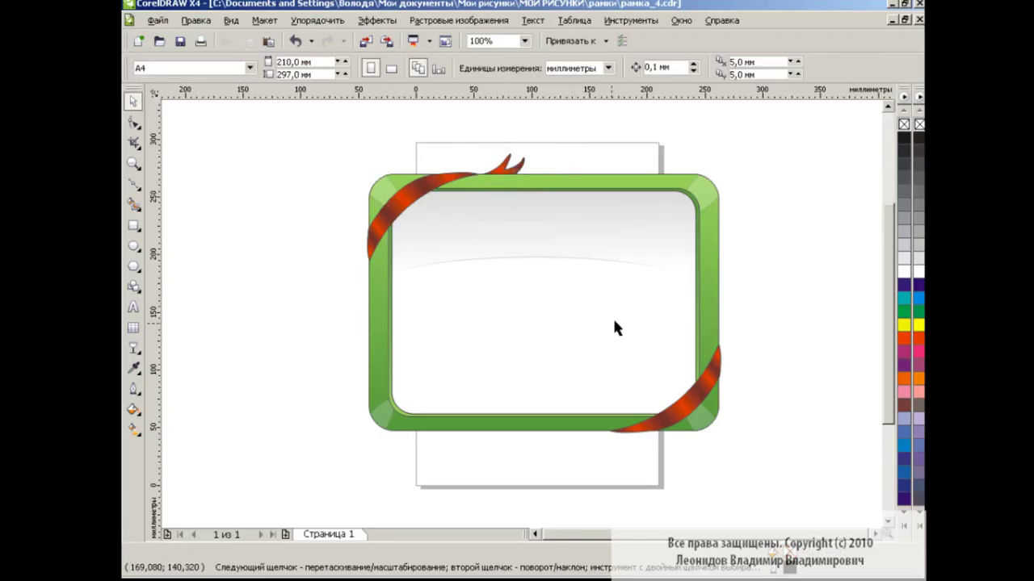
- Draw a closed Bezier ribbon outline from the frame's left edge to below its bottom edge
click(133, 184)
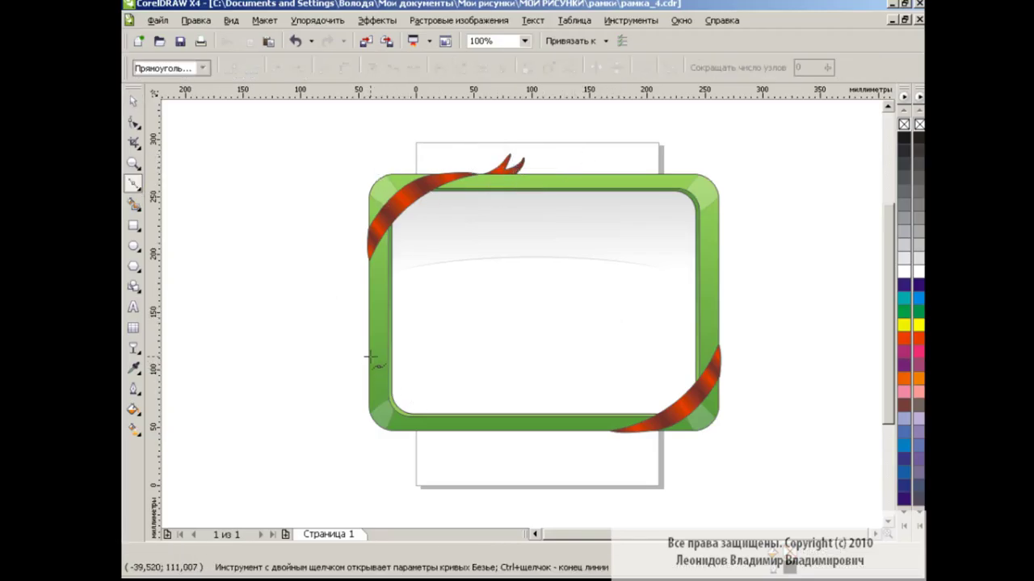
drag(455, 431, 461, 490)
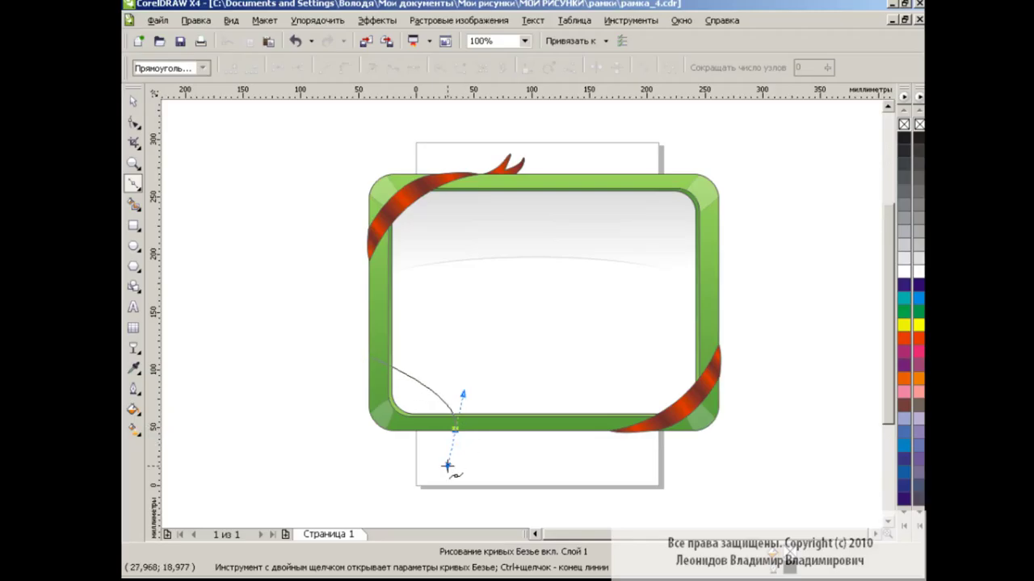
double_click(483, 434)
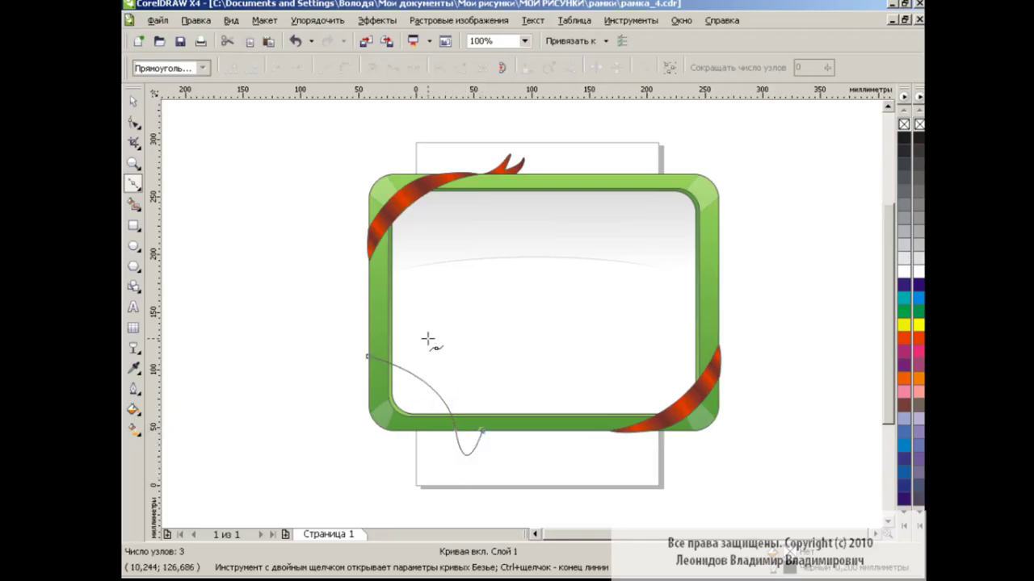
drag(367, 335, 278, 331)
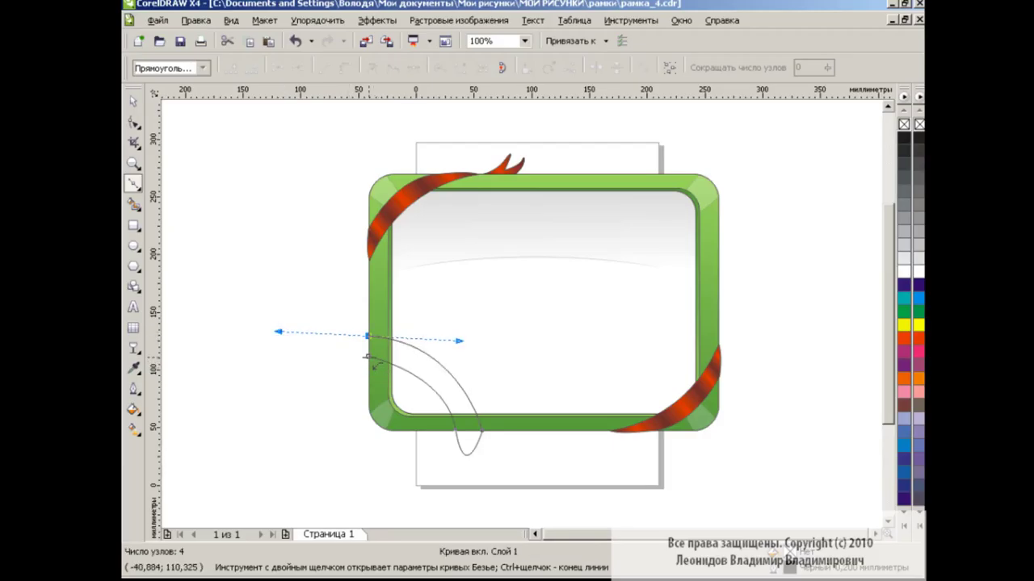
click(329, 339)
- Reshape the outline's nodes and handles into a smooth arc around the lower-left corner
key(F10)
drag(331, 317, 522, 501)
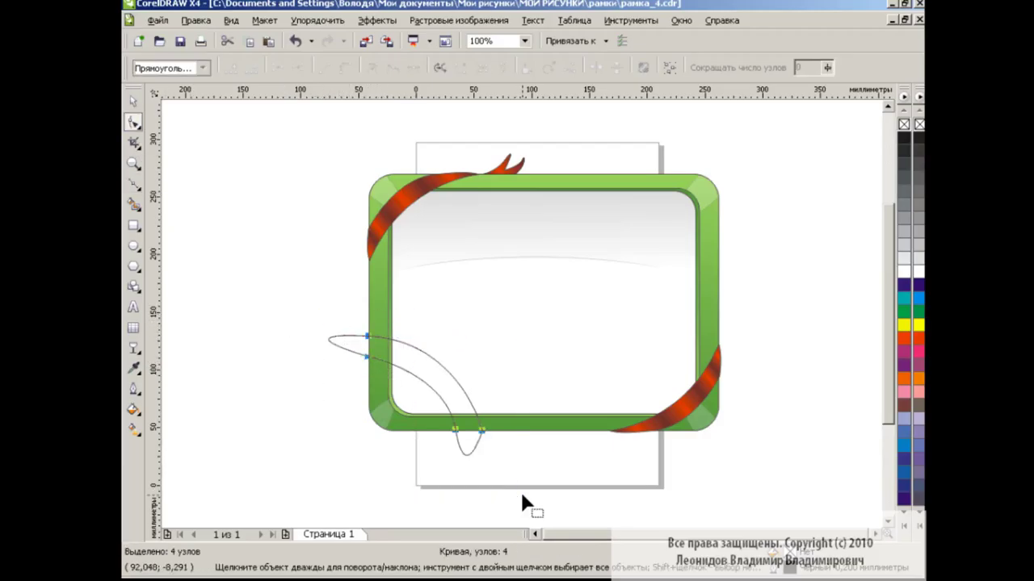
click(365, 343)
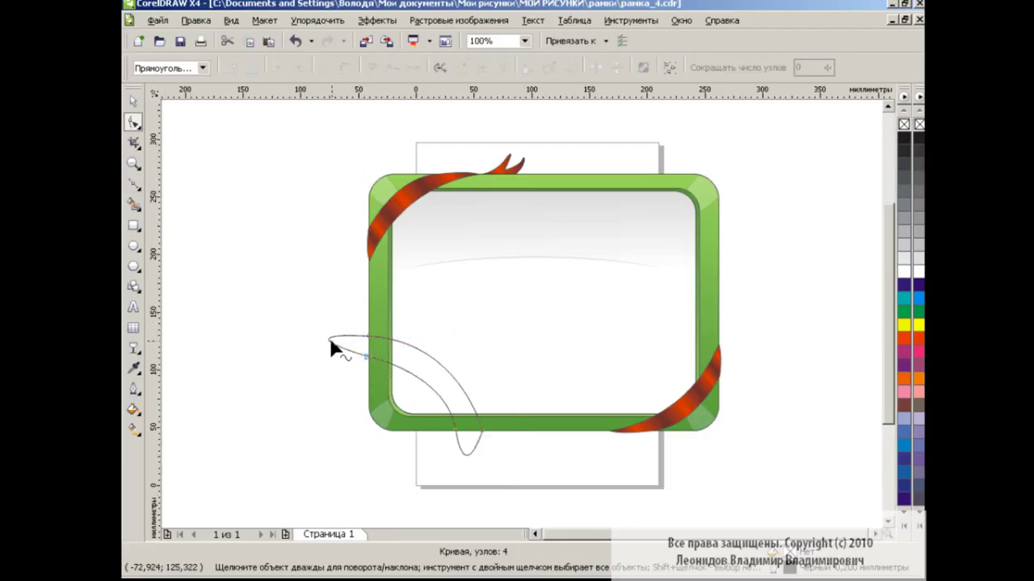
drag(387, 368, 373, 355)
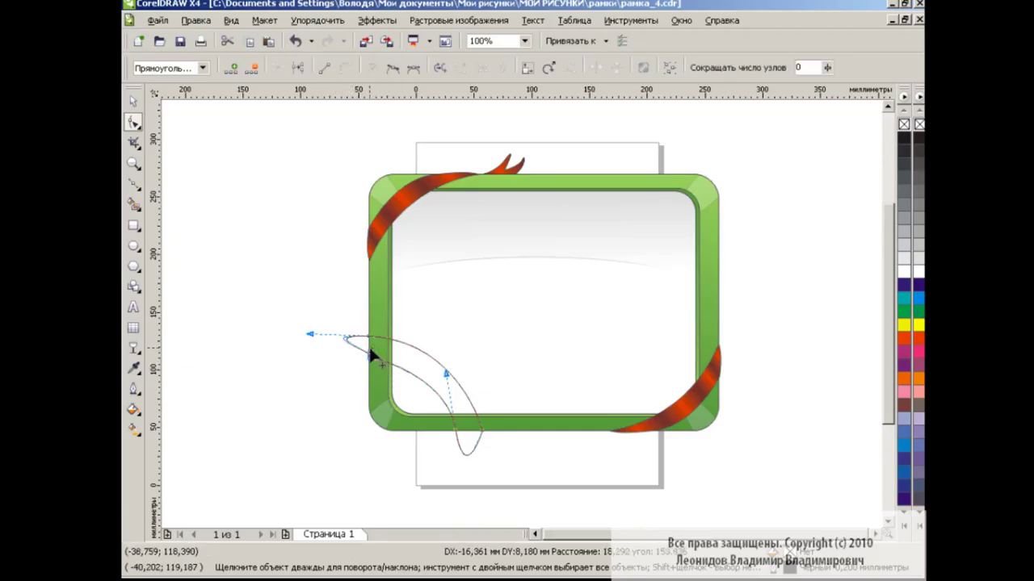
drag(310, 334, 366, 343)
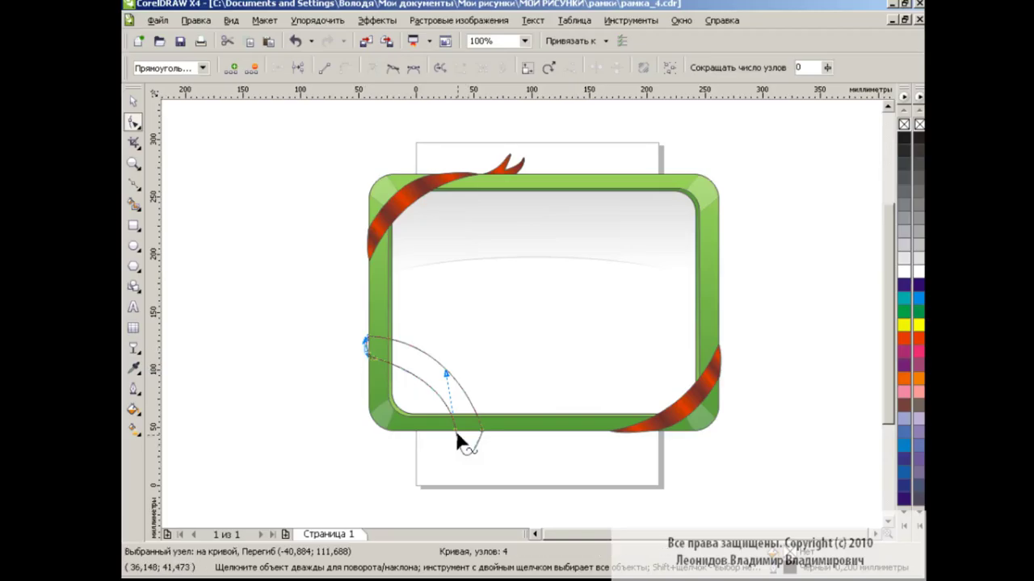
mouse_move(457, 440)
mouse_down()
mouse_move(469, 477)
mouse_move(461, 439)
mouse_move(478, 430)
mouse_up()
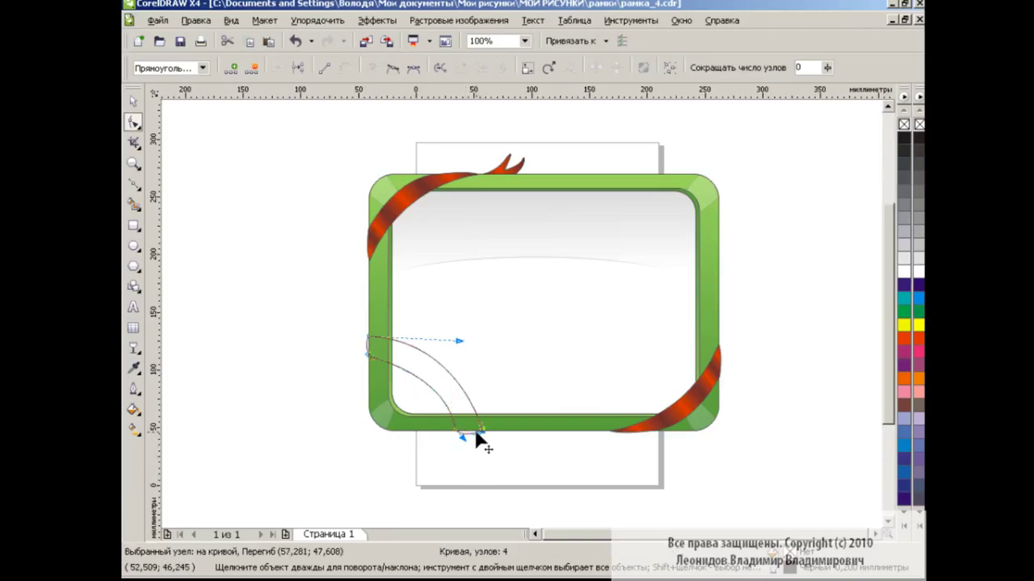
- Copy the striped fill from the existing ribbon onto the lower-left outline
click(132, 101)
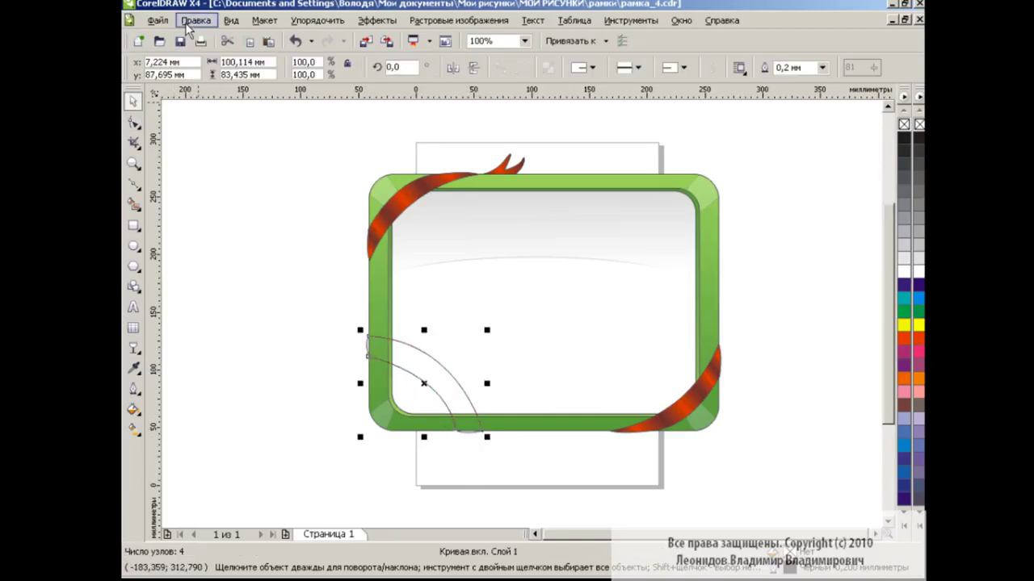
click(195, 20)
click(250, 239)
click(623, 318)
click(378, 202)
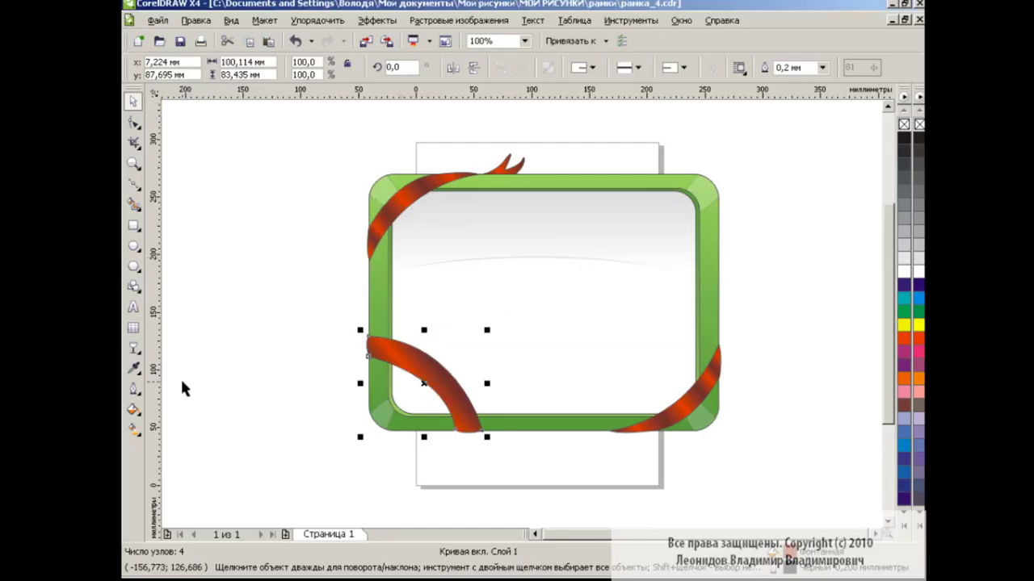
- Reverse the gradient so stripes follow the arc, then shrink the ribbon slightly
click(133, 429)
drag(462, 320, 472, 428)
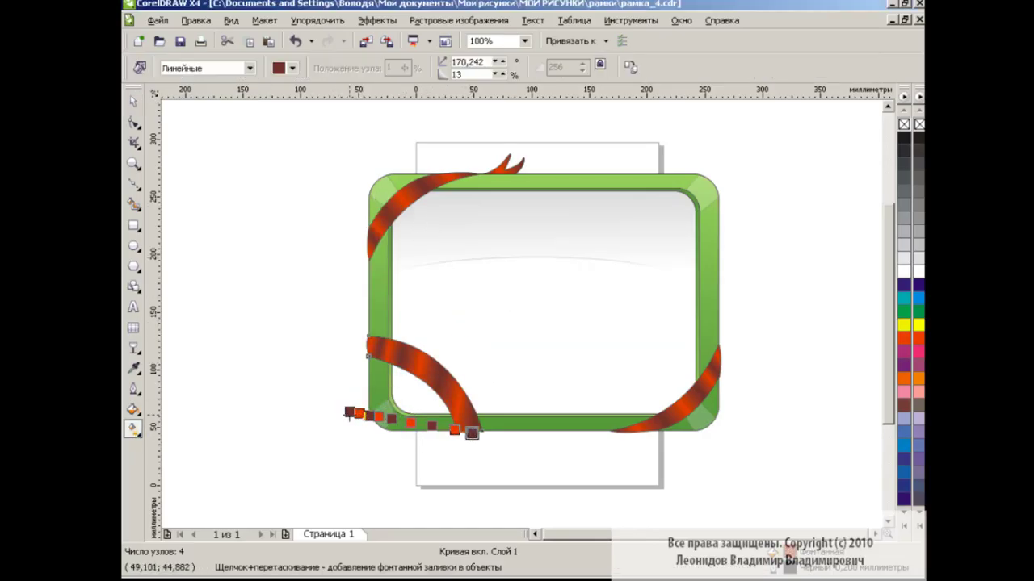
drag(349, 412, 360, 339)
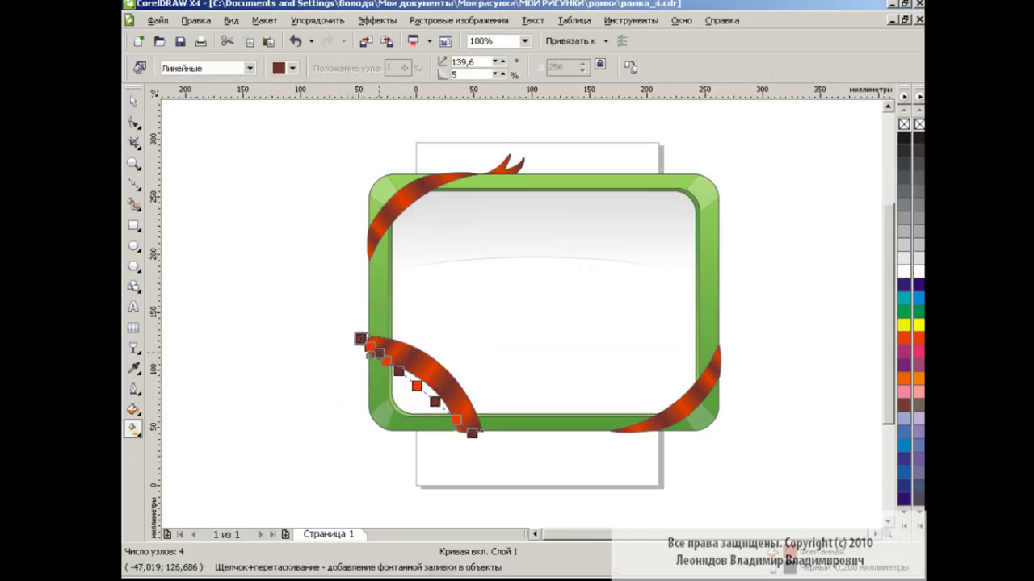
drag(370, 347, 385, 356)
drag(418, 388, 441, 407)
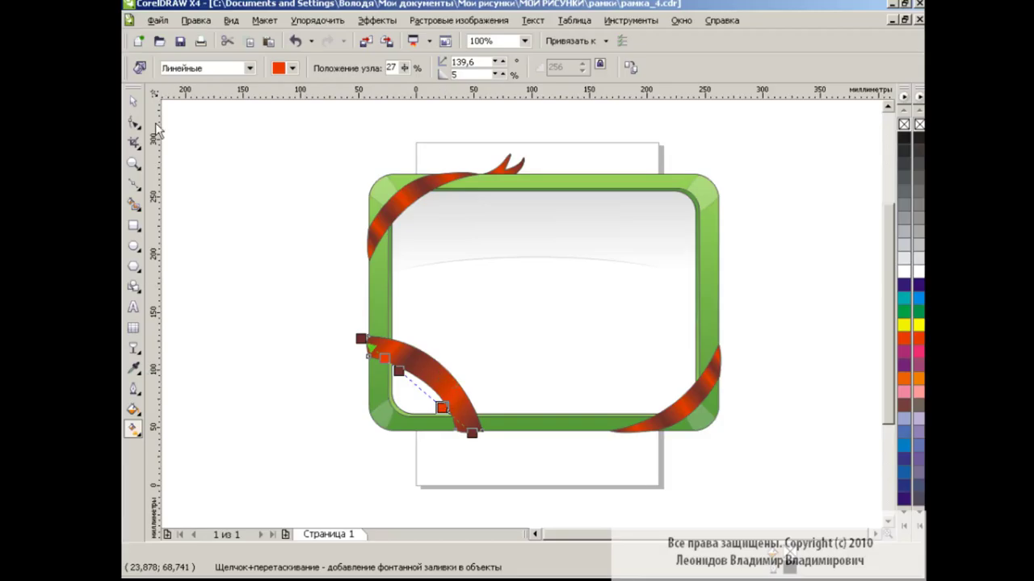
key(space)
drag(488, 330, 466, 341)
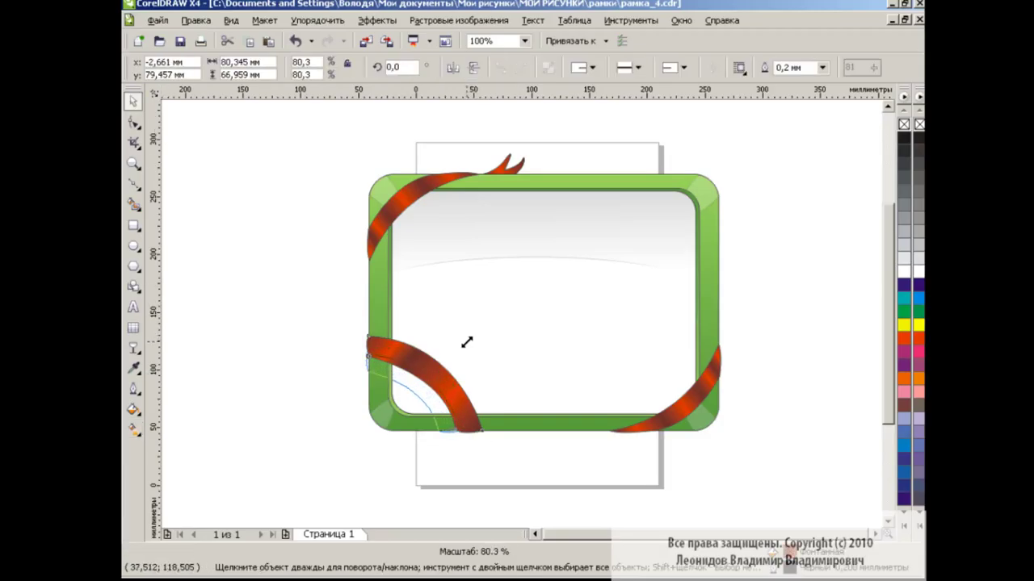
click(518, 457)
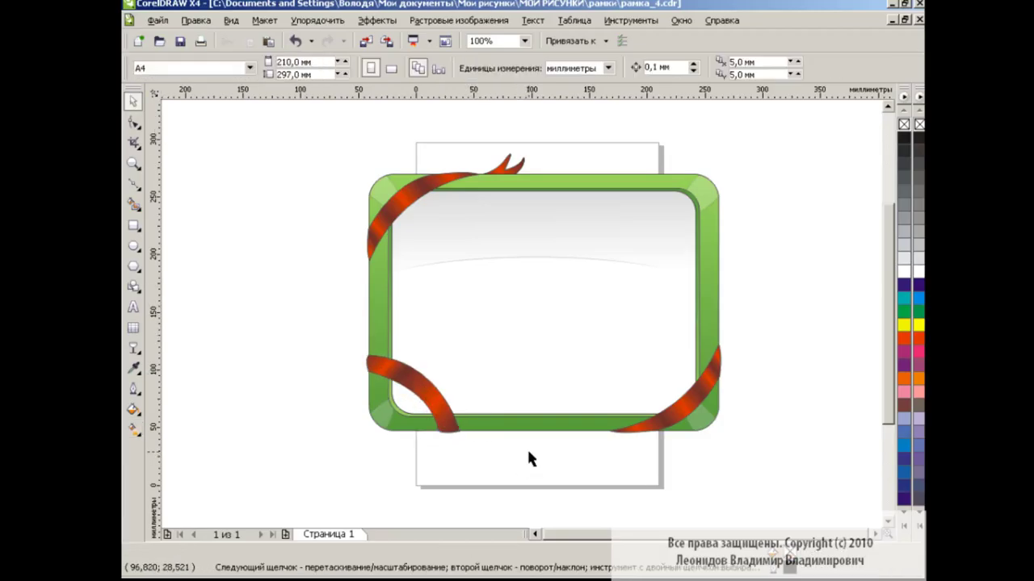
- Group all twelve objects, scale to about 67.4%, move left, and tilt about 15° counter-clockwise
key(ctrl+z)
drag(805, 132, 307, 465)
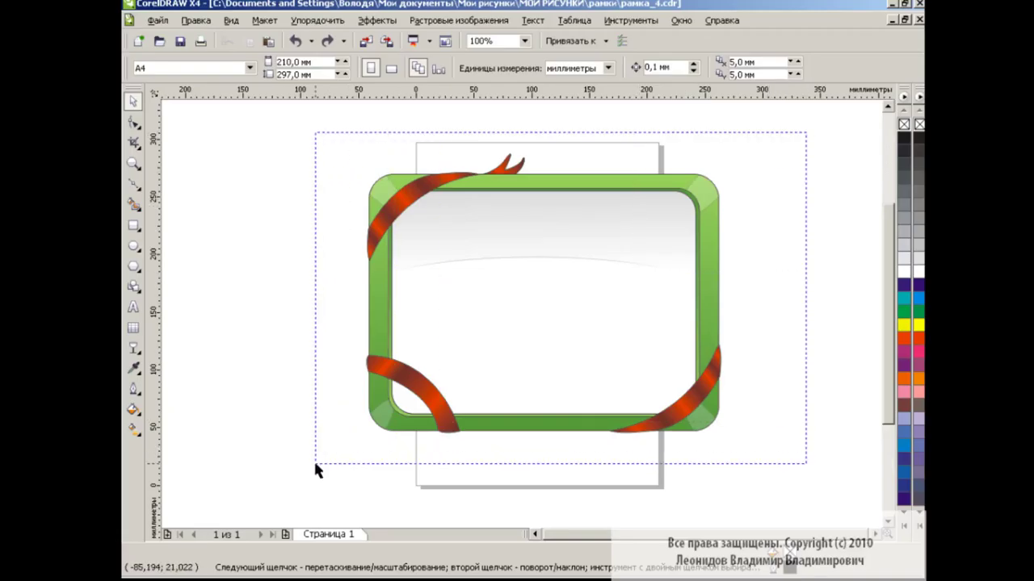
click(526, 69)
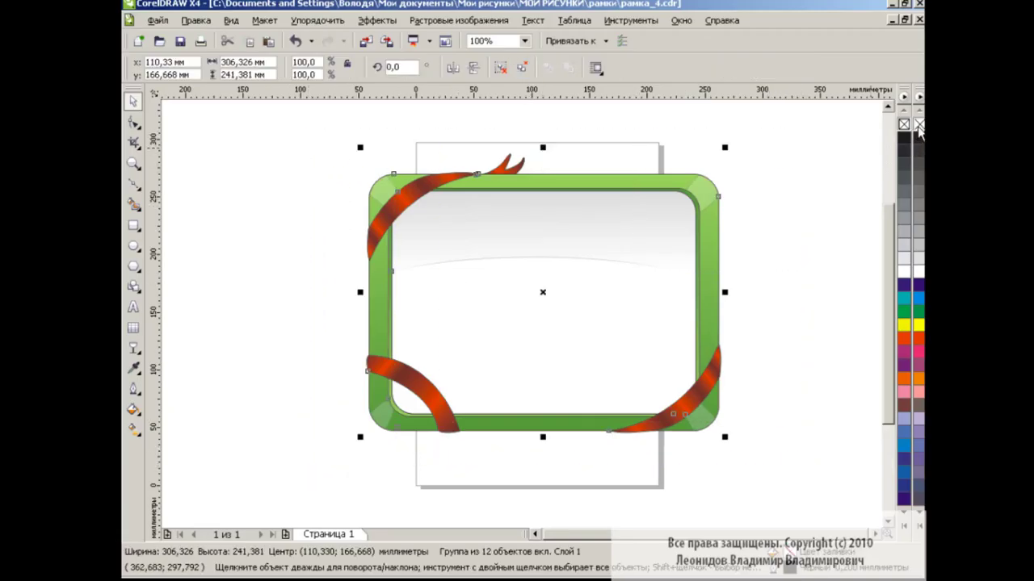
drag(725, 437, 619, 350)
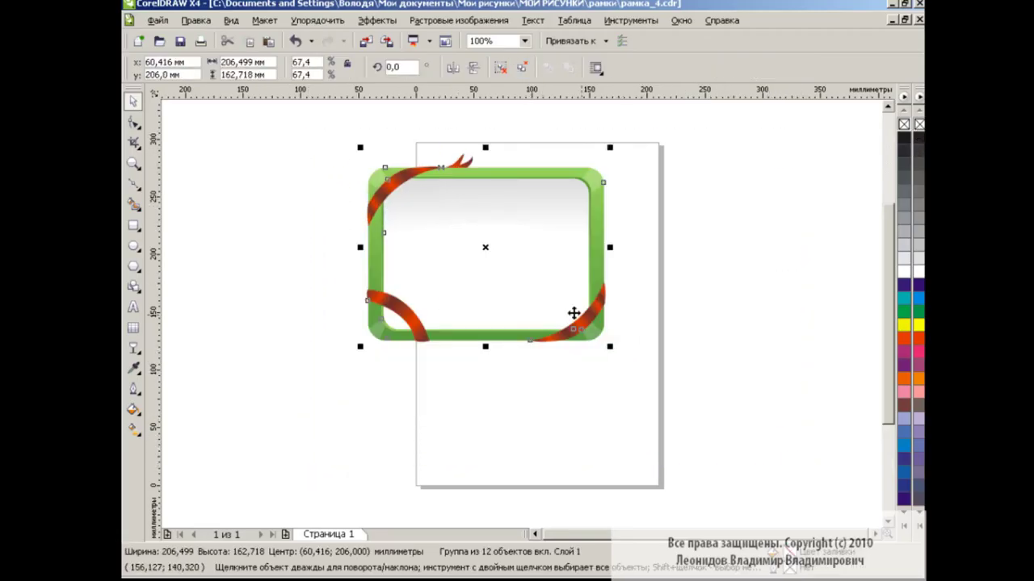
drag(490, 251, 427, 264)
drag(546, 159, 500, 142)
click(646, 245)
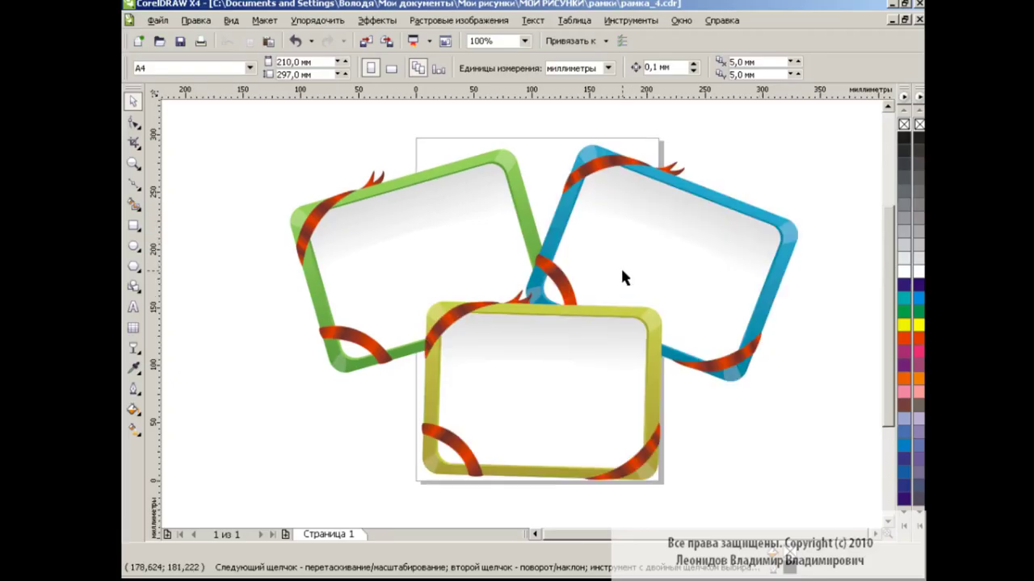
- Try moving the blue frame up-right, then undo to keep the three-frame arrangement
drag(691, 187, 712, 172)
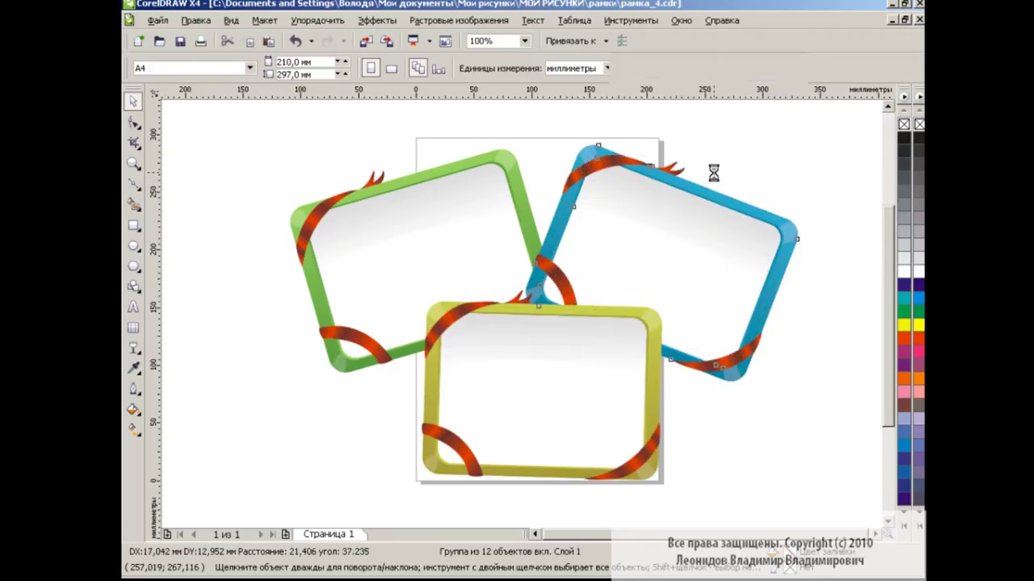
click(296, 41)
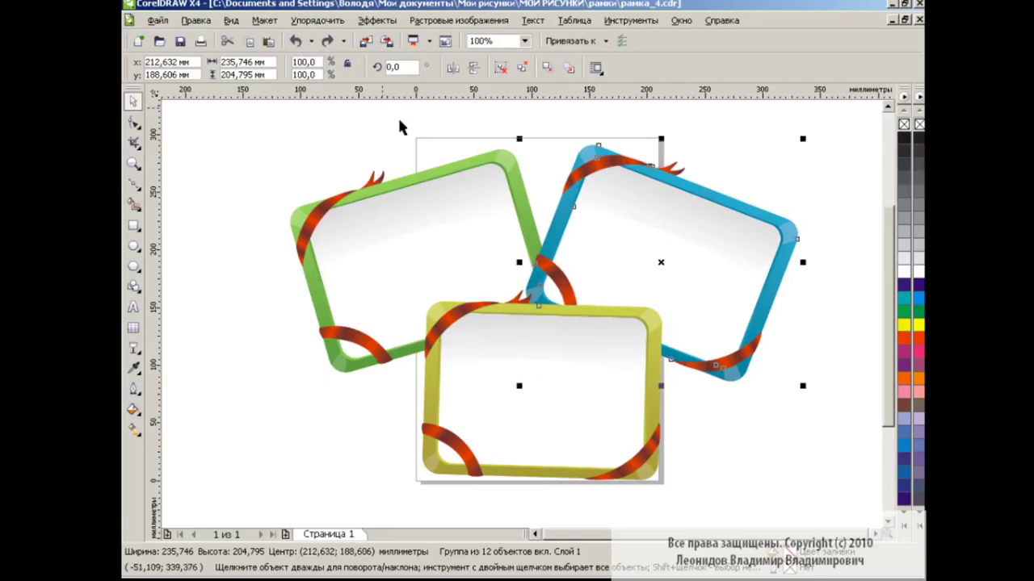
click(854, 288)
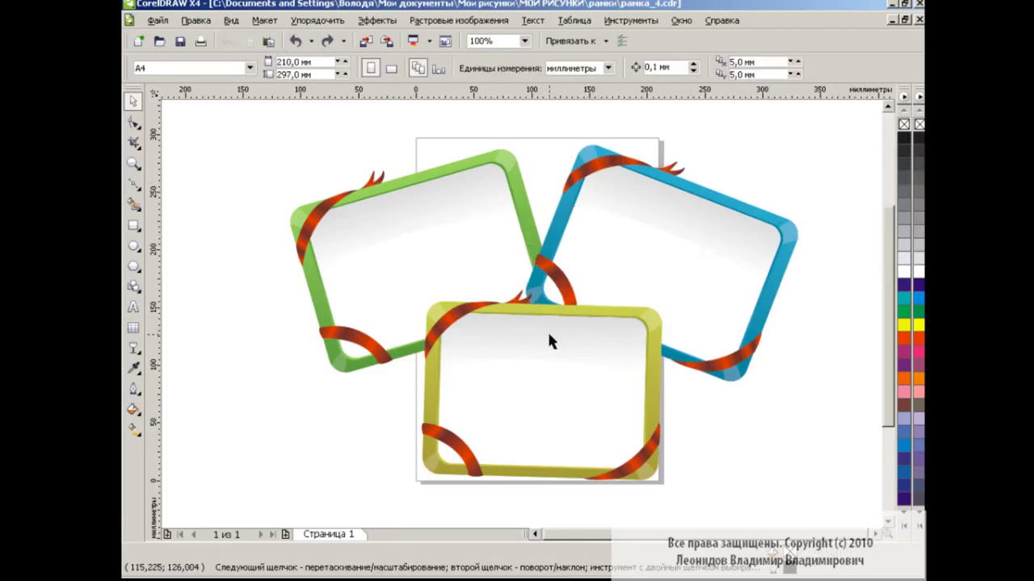